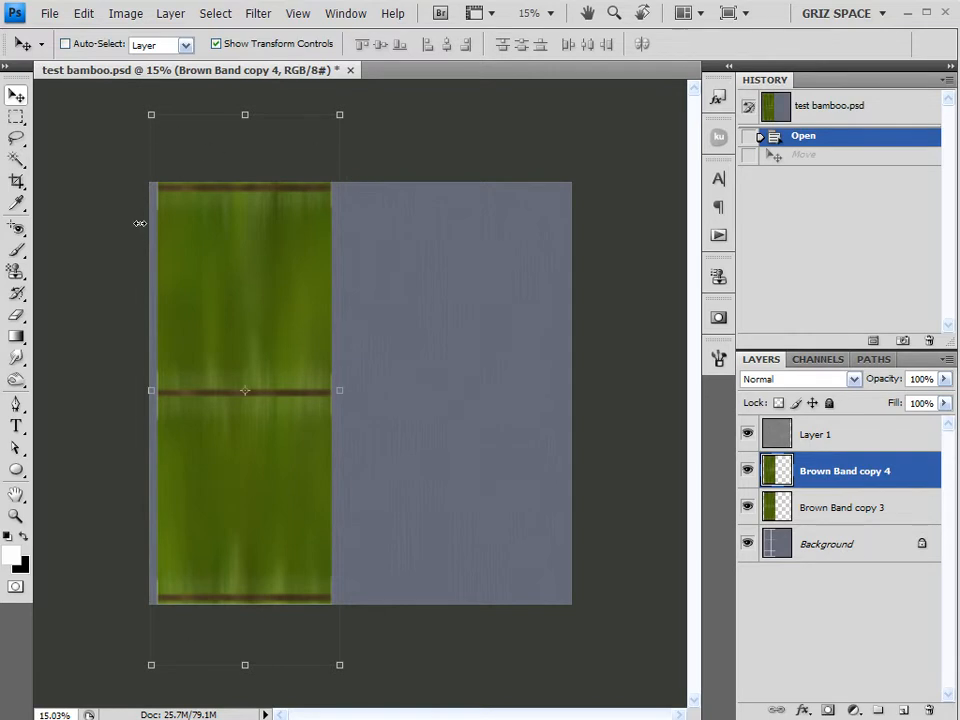
Crop the document to the full canvas bounds to discard the layer content extending beyond it
{"action": "left_click", "coordinate": [17, 181]}
{"action": "left_click_drag", "start_coordinate": [150, 182], "coordinate": [572, 604]}
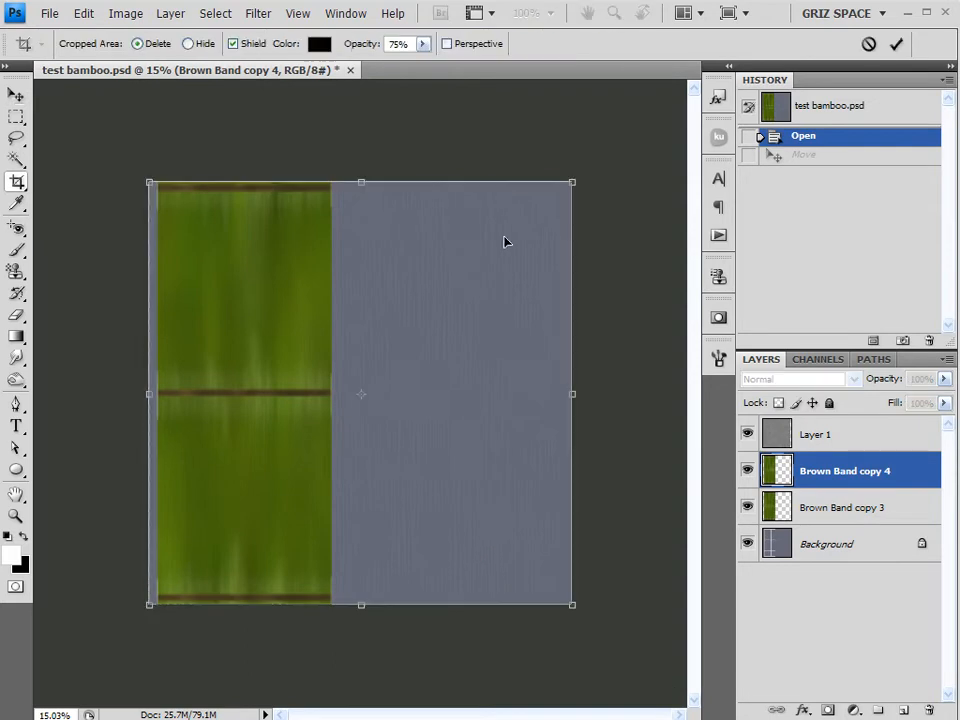
{"action": "left_click", "coordinate": [896, 44]}
{"action": "left_click", "coordinate": [17, 94]}
{"action": "scroll", "coordinate": [157, 250], "scroll_direction": "up", "scroll_amount": 3}
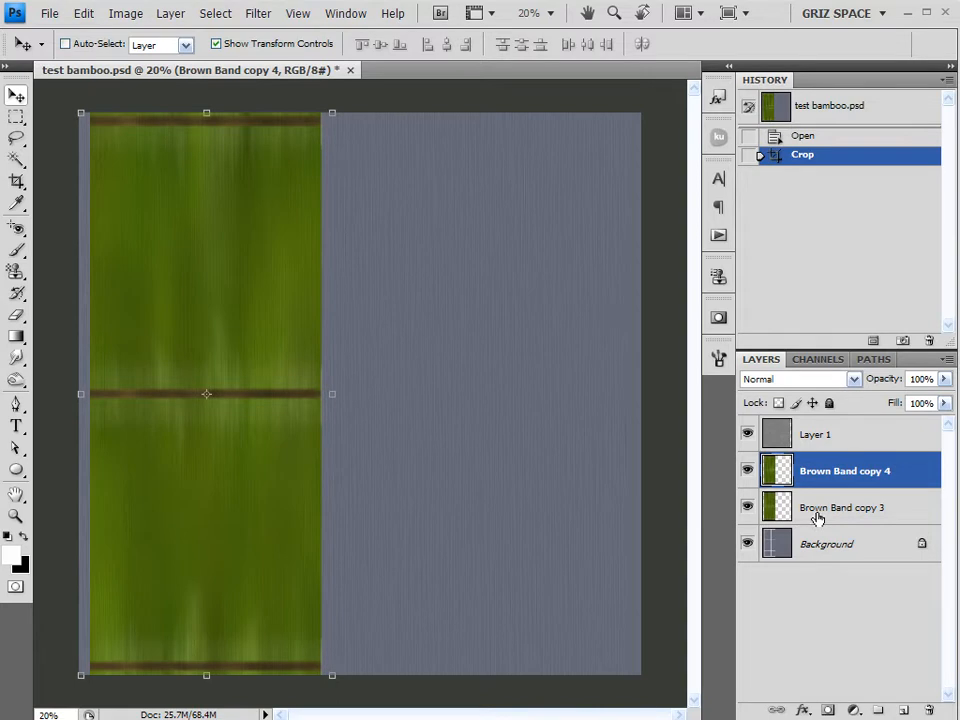
{"action": "left_click", "coordinate": [83, 13]}
{"action": "mouse_move", "coordinate": [134, 332]}
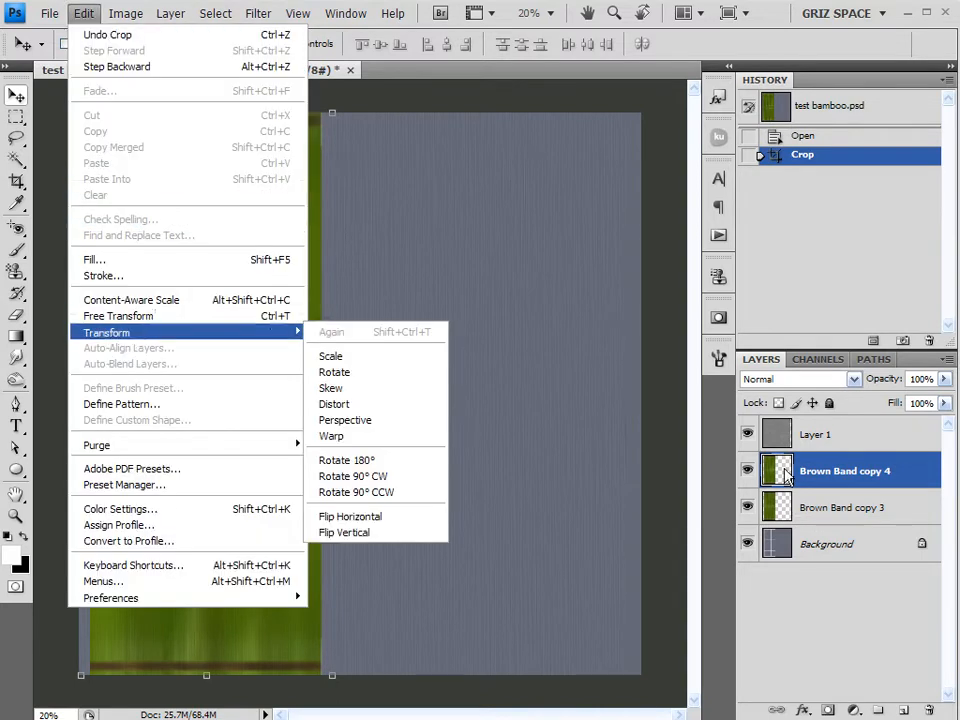
{"action": "left_click", "coordinate": [906, 473]}
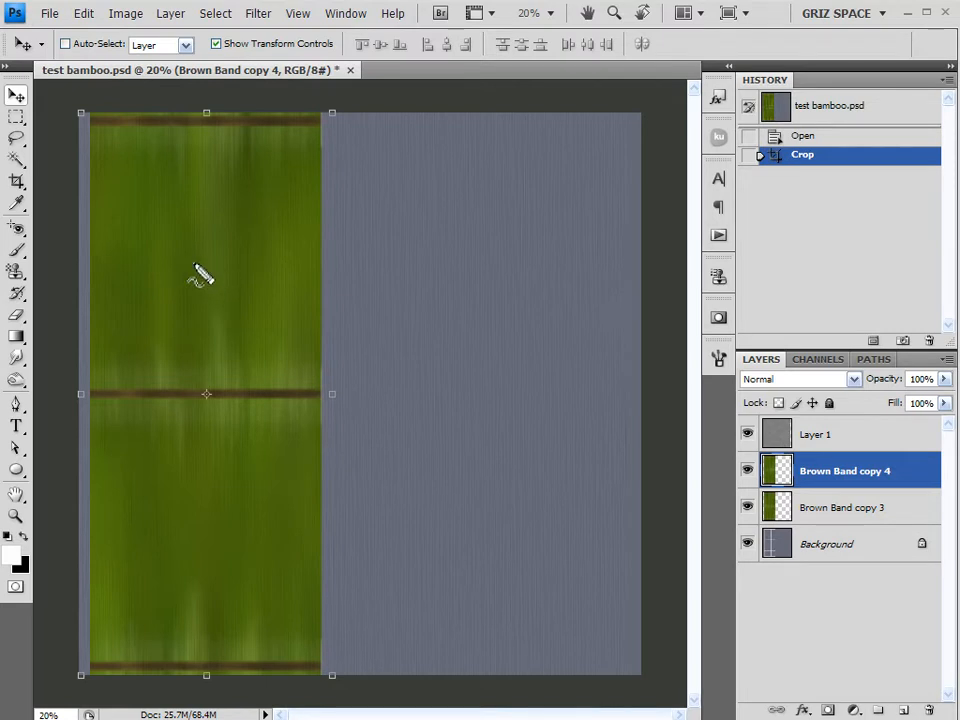
{"action": "mouse_move", "coordinate": [199, 260]}
{"action": "left_mouse_down"}
{"action": "mouse_move", "coordinate": [85, 255]}
{"action": "mouse_move", "coordinate": [104, 266]}
{"action": "left_mouse_up"}
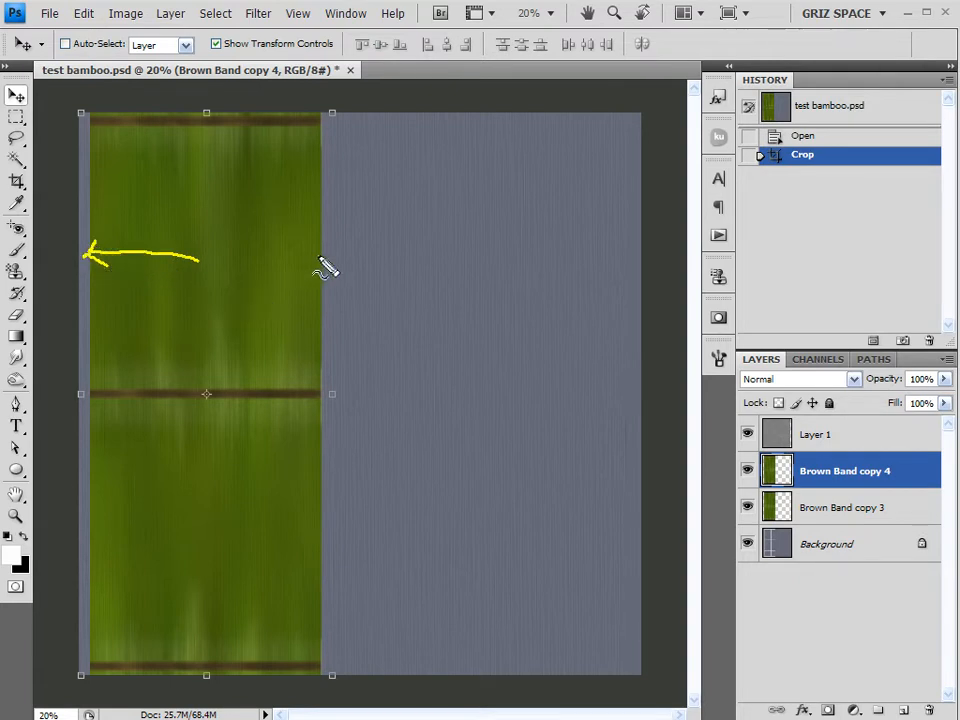
{"action": "mouse_move", "coordinate": [318, 262]}
{"action": "left_mouse_down"}
{"action": "mouse_move", "coordinate": [319, 250]}
{"action": "mouse_move", "coordinate": [266, 251]}
{"action": "mouse_move", "coordinate": [242, 238]}
{"action": "left_mouse_up"}
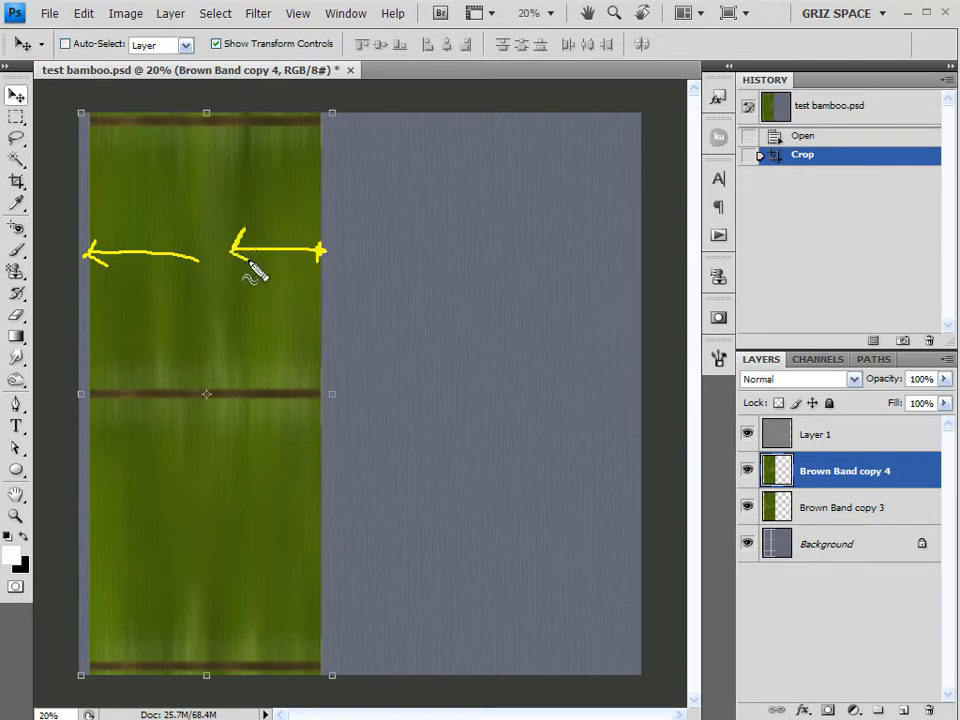
{"action": "left_click_drag", "start_coordinate": [92, 294], "coordinate": [94, 318]}
{"action": "left_click_drag", "start_coordinate": [321, 298], "coordinate": [319, 329]}
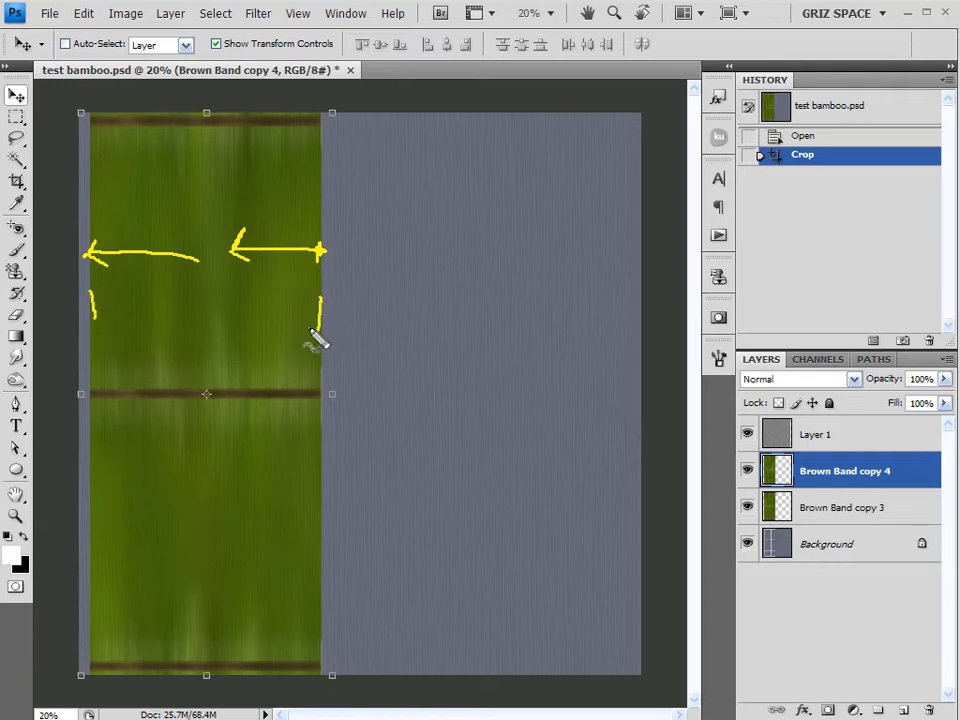
{"action": "key", "text": "Escape"}
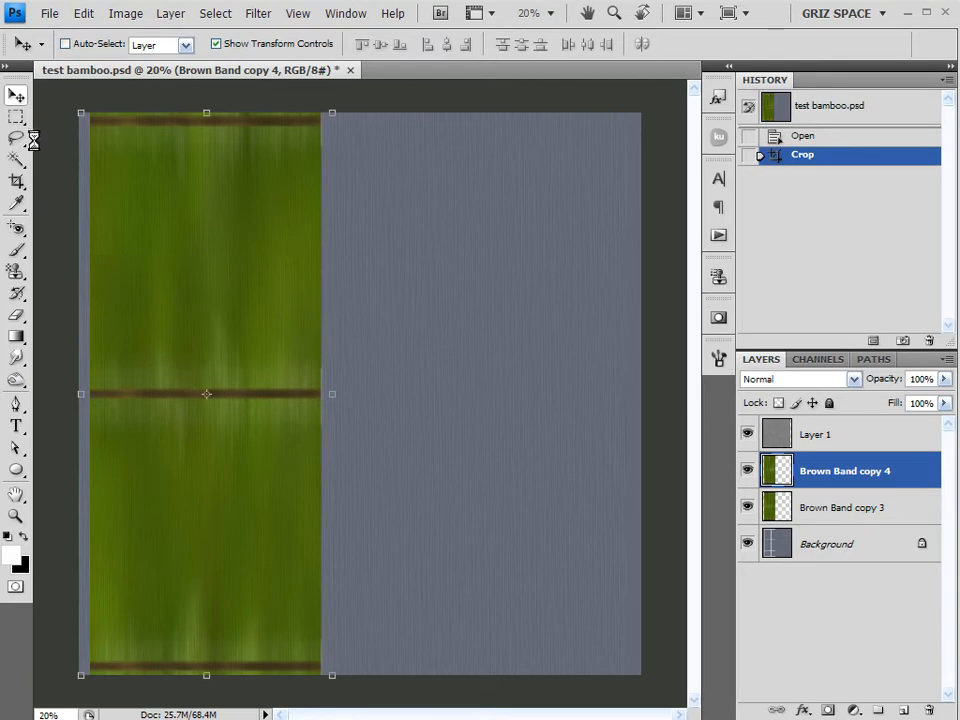
Erase the leftover strip along the left edge of the Brown Band copy 4 layer with a size 200 eraser brush
{"action": "left_click", "coordinate": [16, 95]}
{"action": "left_click", "coordinate": [16, 314]}
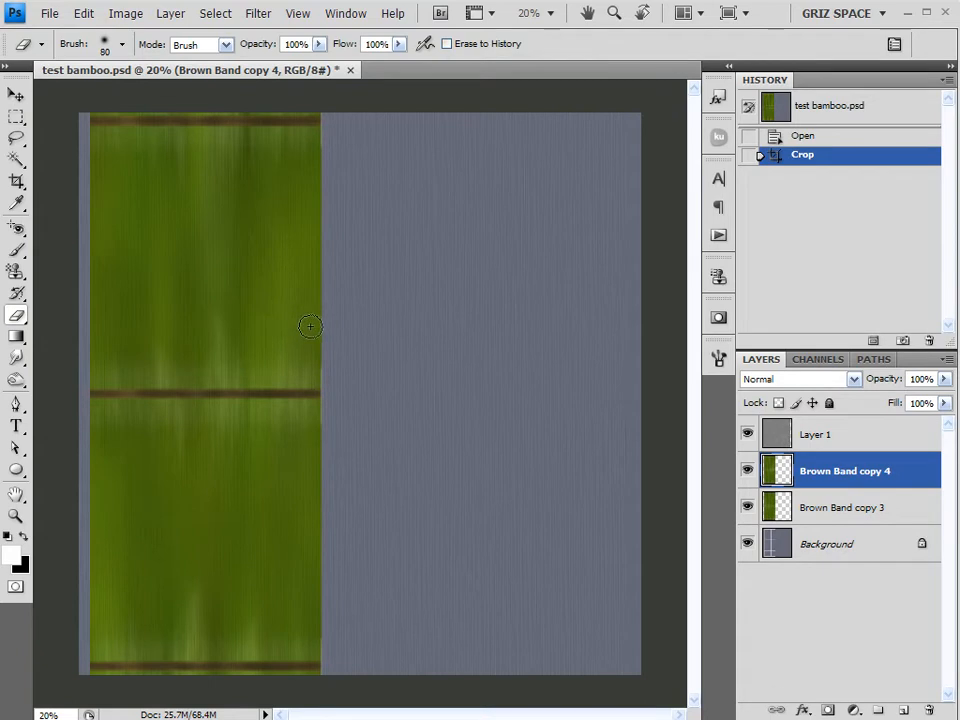
{"action": "key", "text": "bracketright"}
{"action": "key", "text": "bracketright"}
{"action": "key", "text": "bracketright"}
{"action": "key", "text": "bracketright"}
{"action": "key", "text": "bracketright"}
{"action": "key", "text": "bracketright"}
{"action": "key", "text": "bracketright"}
{"action": "key", "text": "bracketleft"}
{"action": "key", "text": "bracketleft"}
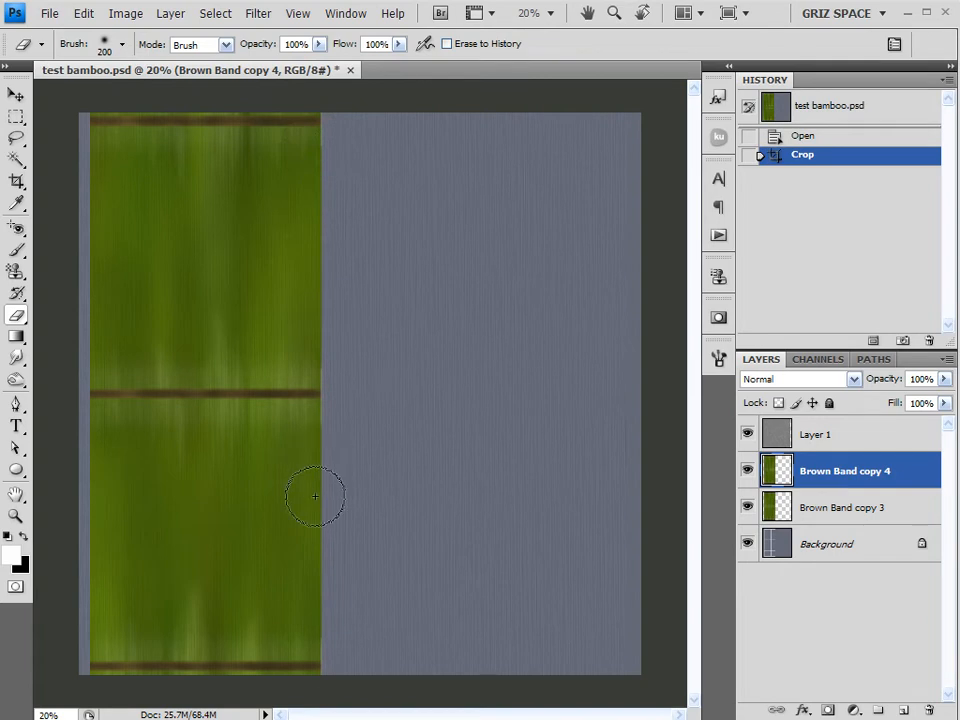
{"action": "left_click", "coordinate": [747, 470]}
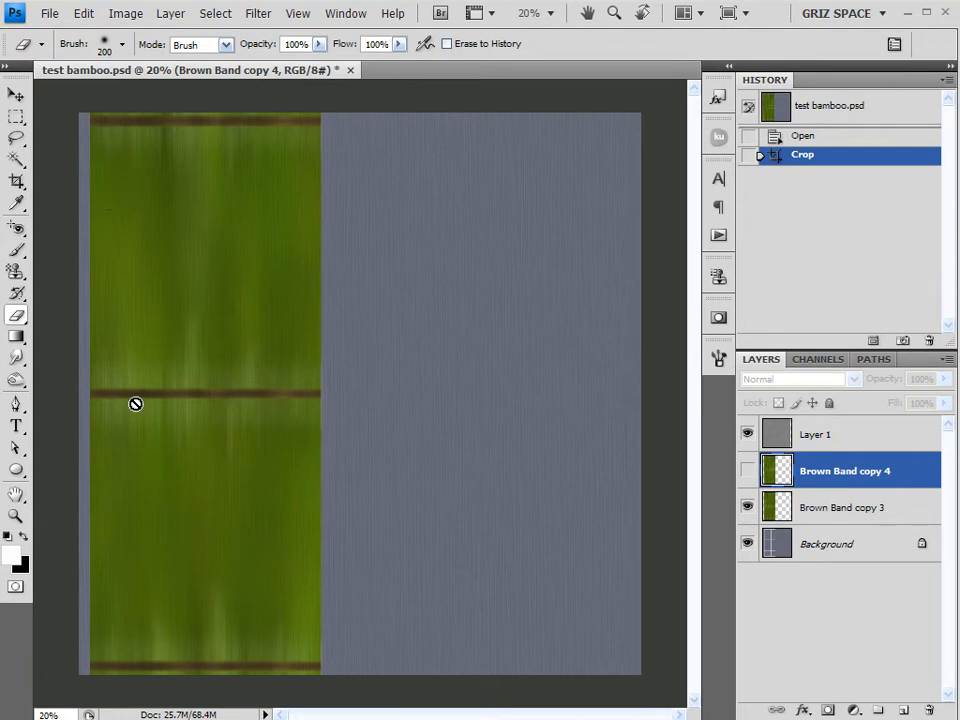
{"action": "left_click", "coordinate": [748, 471]}
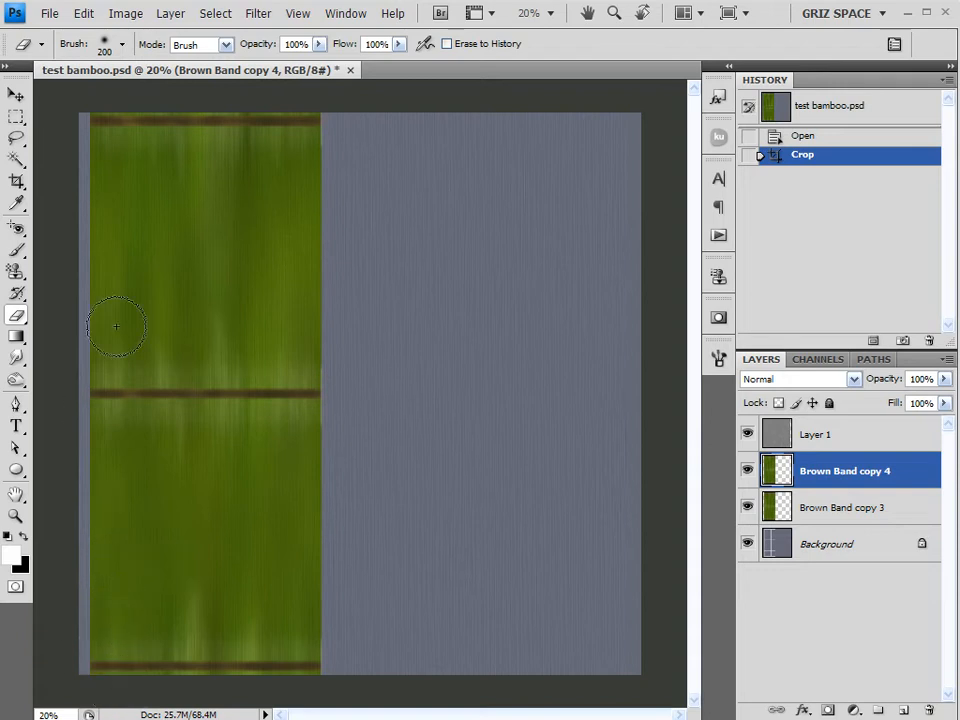
{"action": "left_click", "coordinate": [47, 321]}
{"action": "key", "text": "v"}
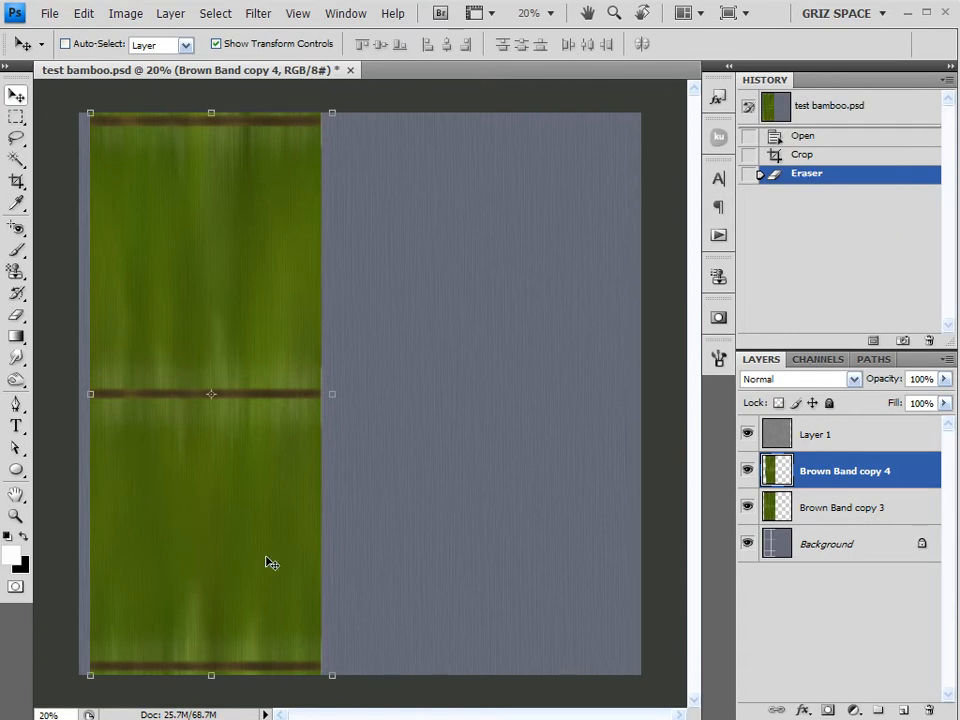
Merge the Brown Band copy 4 and Brown Band copy 3 layers into one layer
{"action": "left_click", "coordinate": [870, 512], "text": "shift"}
{"action": "right_click", "coordinate": [868, 519]}
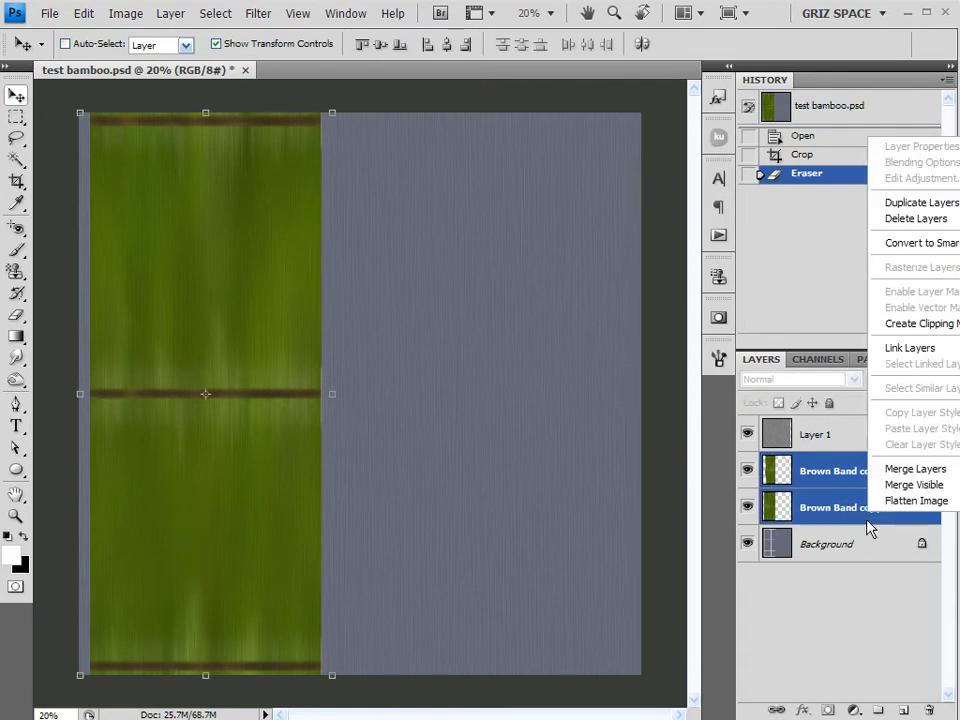
{"action": "left_click", "coordinate": [895, 467]}
Test the bamboo's horizontal tiling with a duplicate layer butted against the original's right edge, and delete the duplicate
{"action": "left_click_drag", "start_coordinate": [815, 483], "coordinate": [903, 709]}
{"action": "left_click_drag", "start_coordinate": [195, 302], "coordinate": [380, 311]}
{"action": "scroll", "coordinate": [319, 323], "scroll_direction": "up", "scroll_amount": 3, "text": "alt"}
{"action": "scroll", "coordinate": [321, 307], "scroll_direction": "up", "scroll_amount": 3, "text": "alt"}
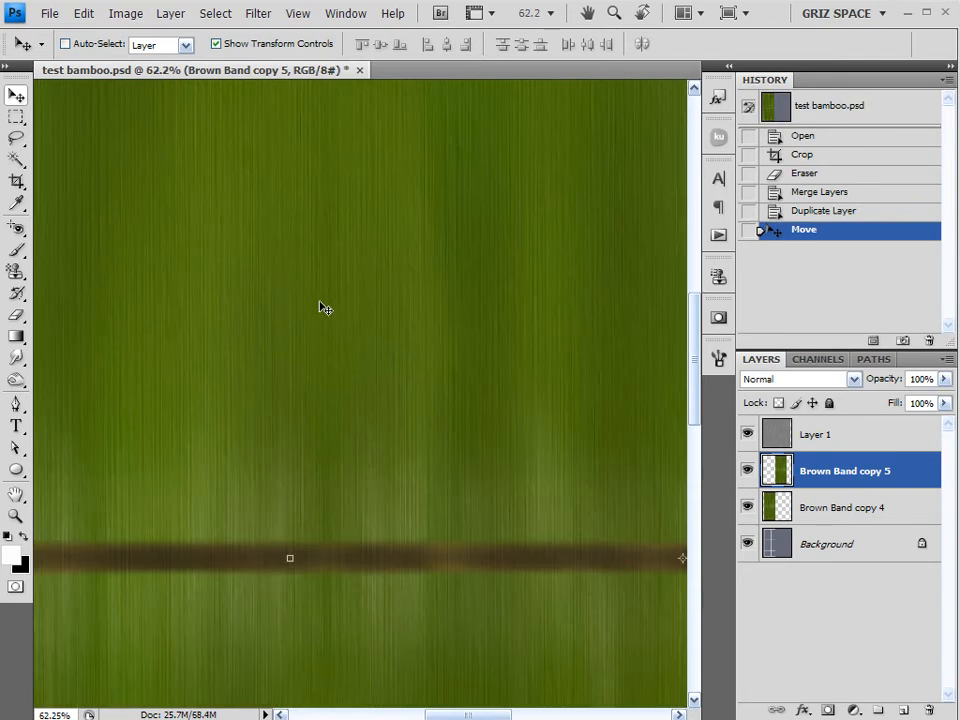
{"action": "scroll", "coordinate": [321, 307], "scroll_direction": "down", "scroll_amount": 1, "text": "alt"}
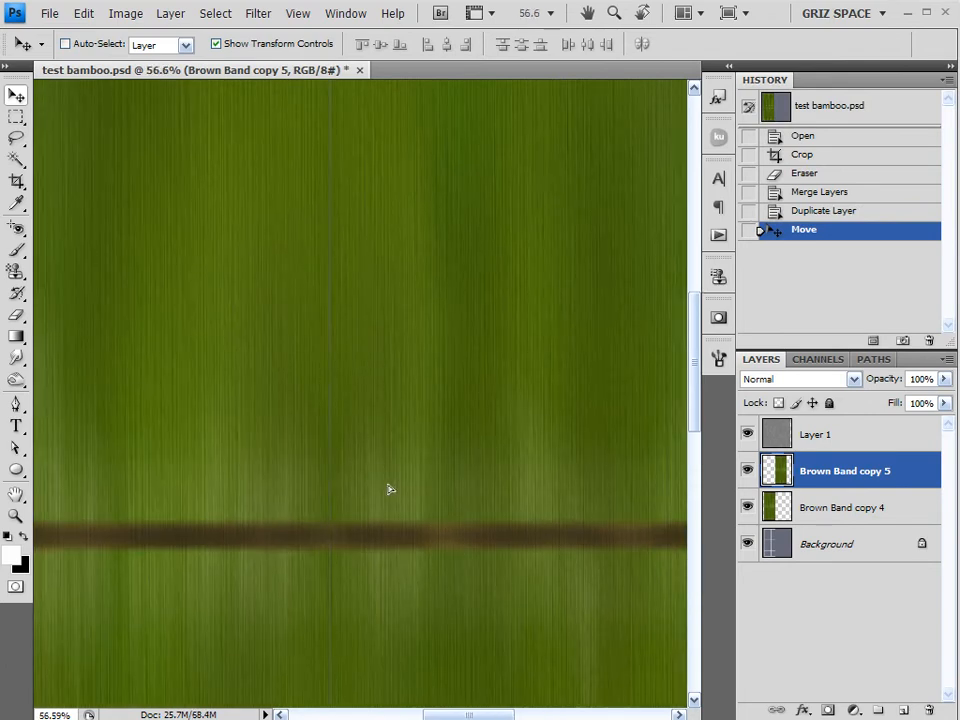
{"action": "scroll", "coordinate": [390, 489], "scroll_direction": "down", "scroll_amount": 5, "text": "alt"}
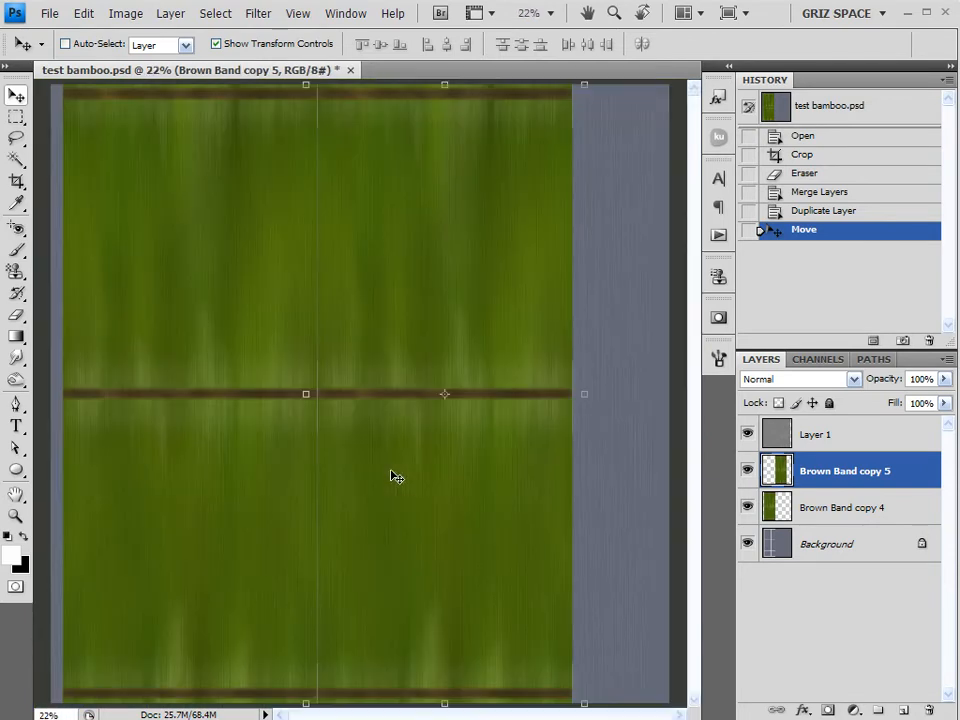
{"action": "scroll", "coordinate": [388, 455], "scroll_direction": "down", "scroll_amount": 1, "text": "alt"}
{"action": "key", "text": "Left"}
{"action": "key", "text": "Left"}
{"action": "key", "text": "Left"}
{"action": "key", "text": "Left"}
{"action": "key", "text": "Left"}
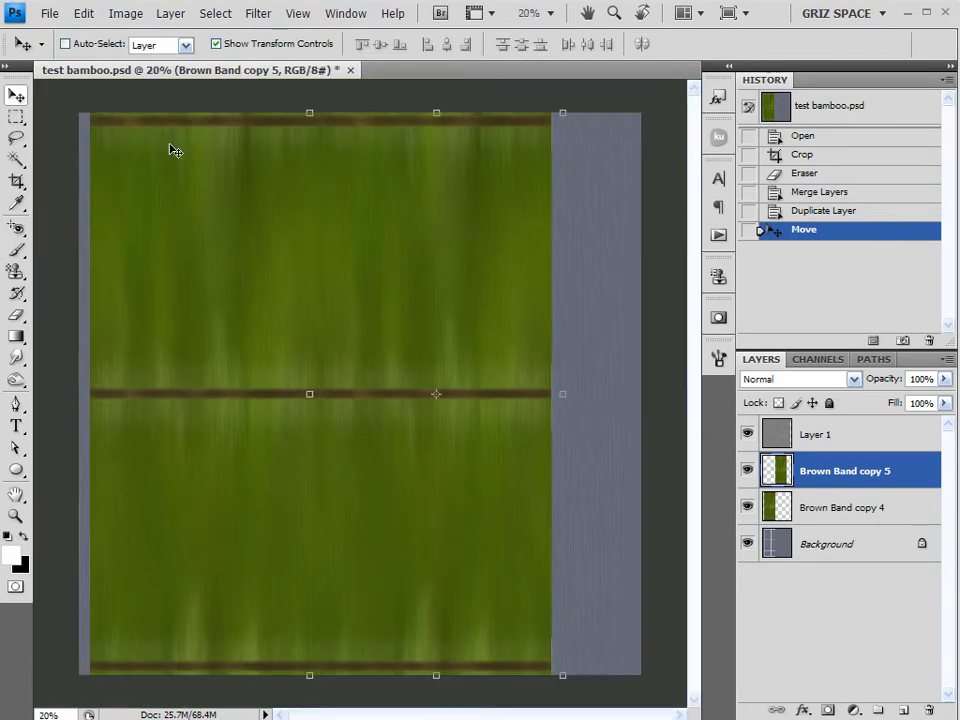
{"action": "left_click", "coordinate": [928, 710]}
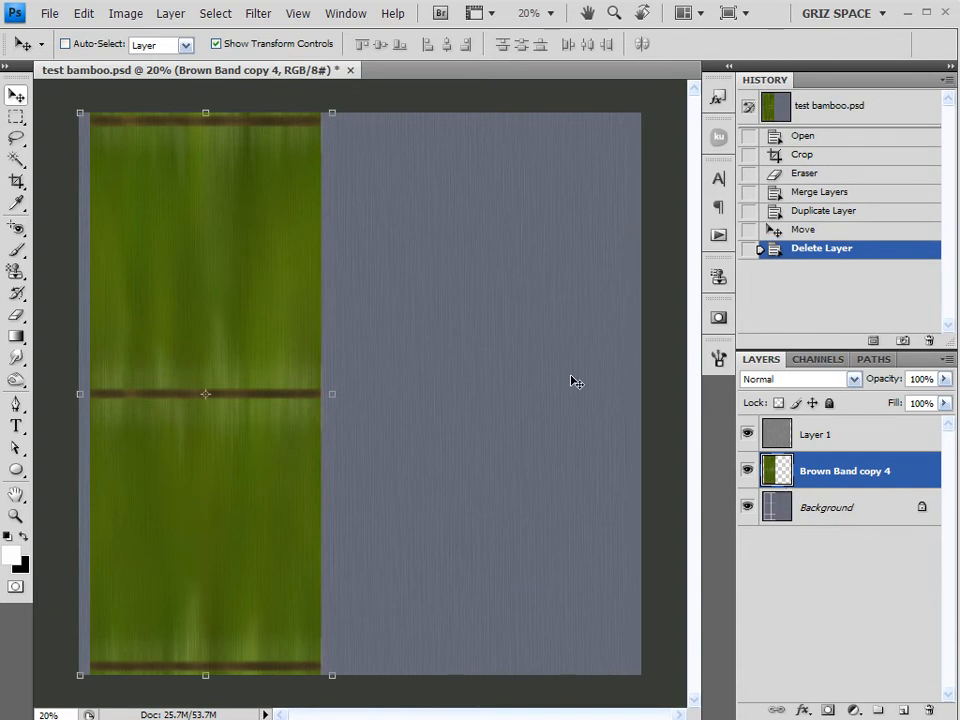
Apply Hue/Saturation to the bamboo layer with hue -12, saturation -19 and a slight lightness adjustment
{"action": "left_click", "coordinate": [126, 14]}
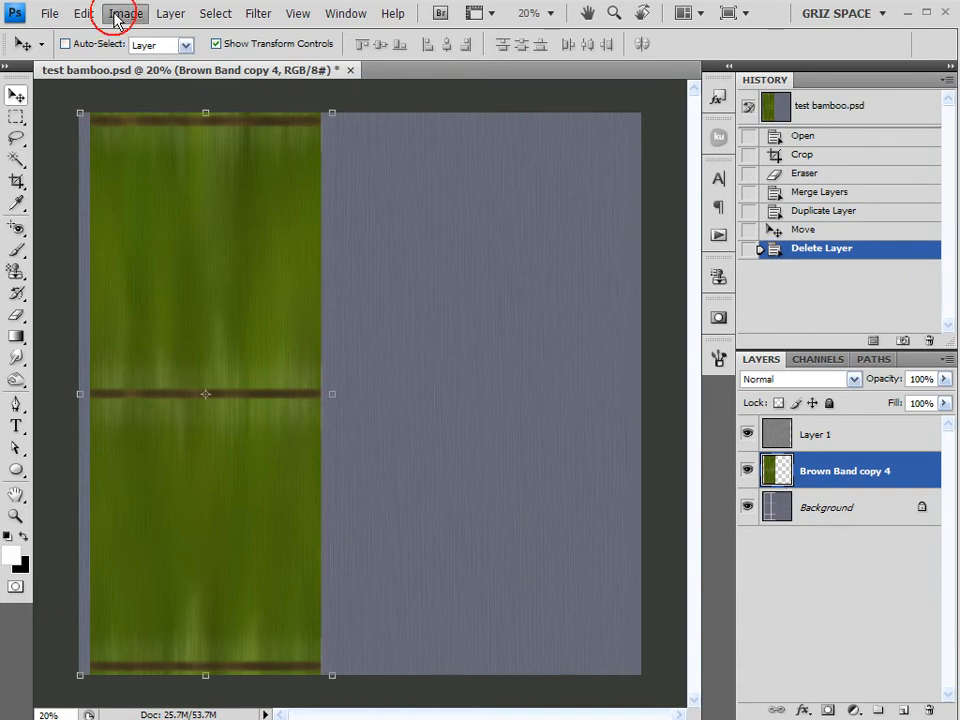
{"action": "mouse_move", "coordinate": [155, 70]}
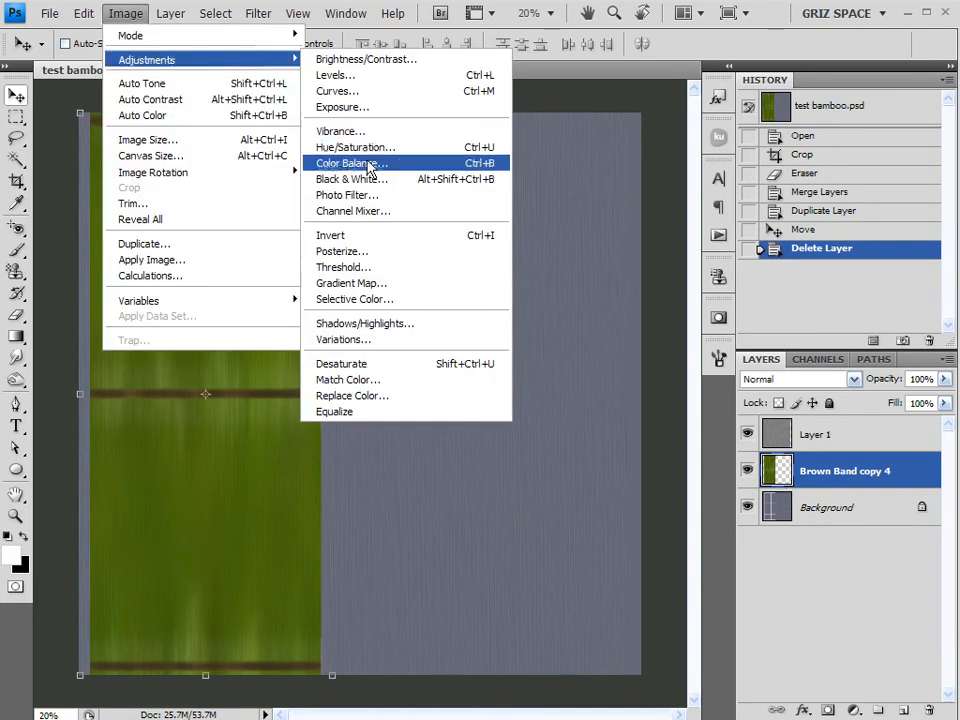
{"action": "left_click", "coordinate": [392, 148]}
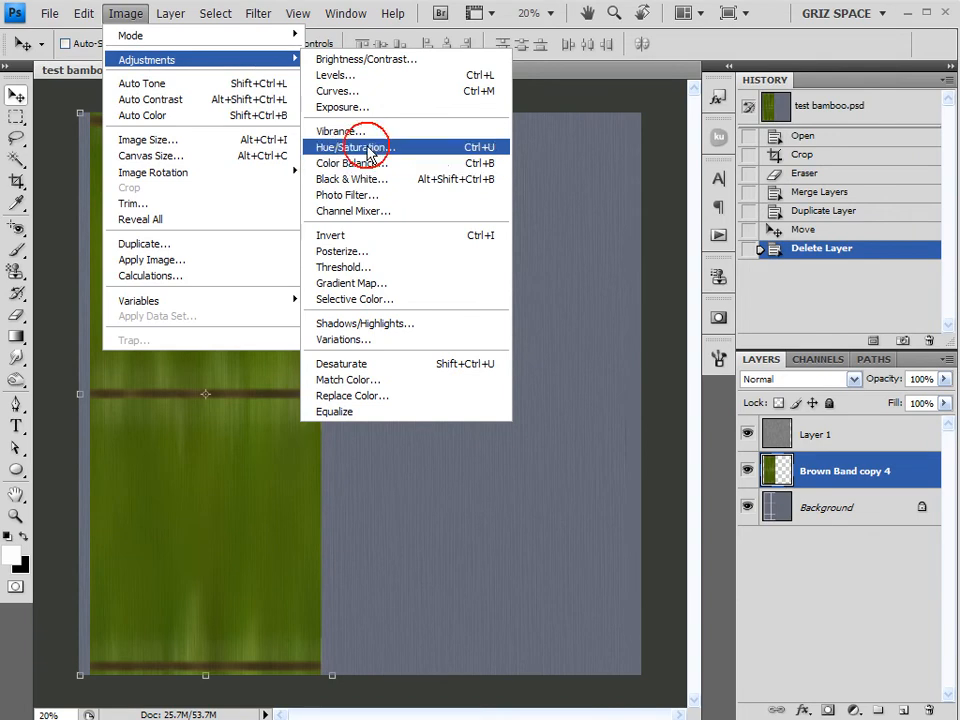
{"action": "left_click_drag", "start_coordinate": [673, 134], "coordinate": [660, 134]}
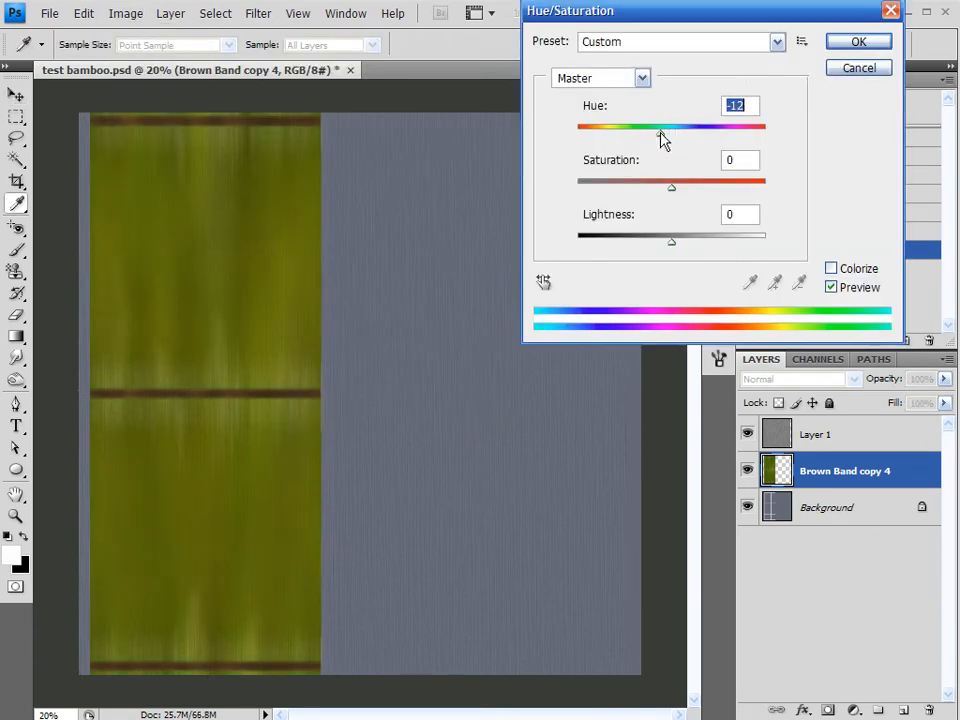
{"action": "left_click_drag", "start_coordinate": [672, 189], "coordinate": [656, 192]}
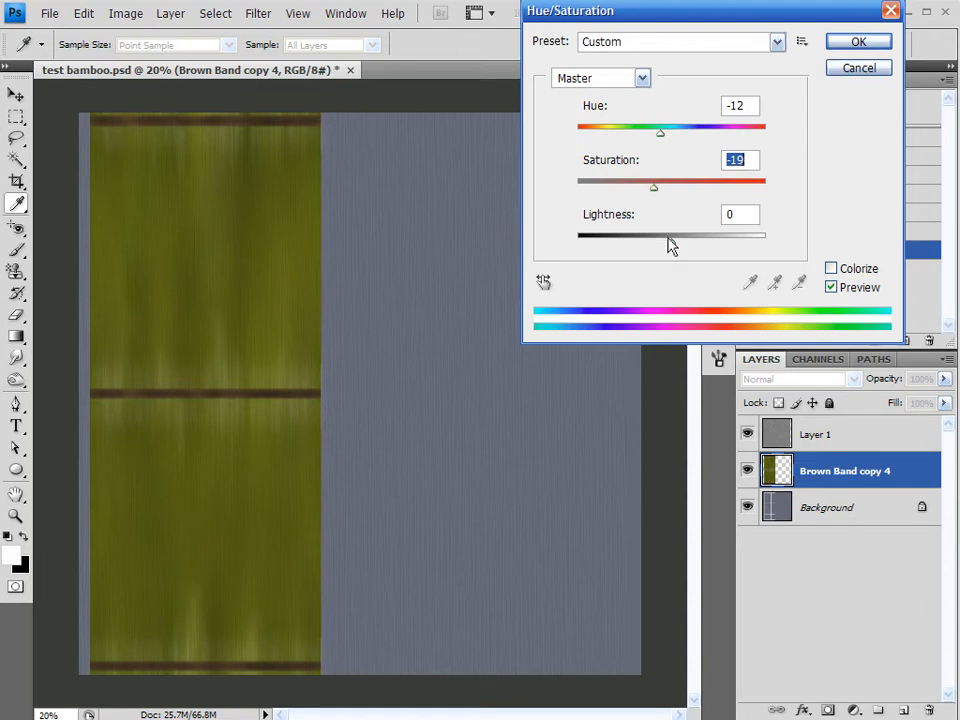
{"action": "left_click_drag", "start_coordinate": [674, 248], "coordinate": [670, 250]}
{"action": "left_click", "coordinate": [845, 45]}
{"action": "key", "text": "v"}
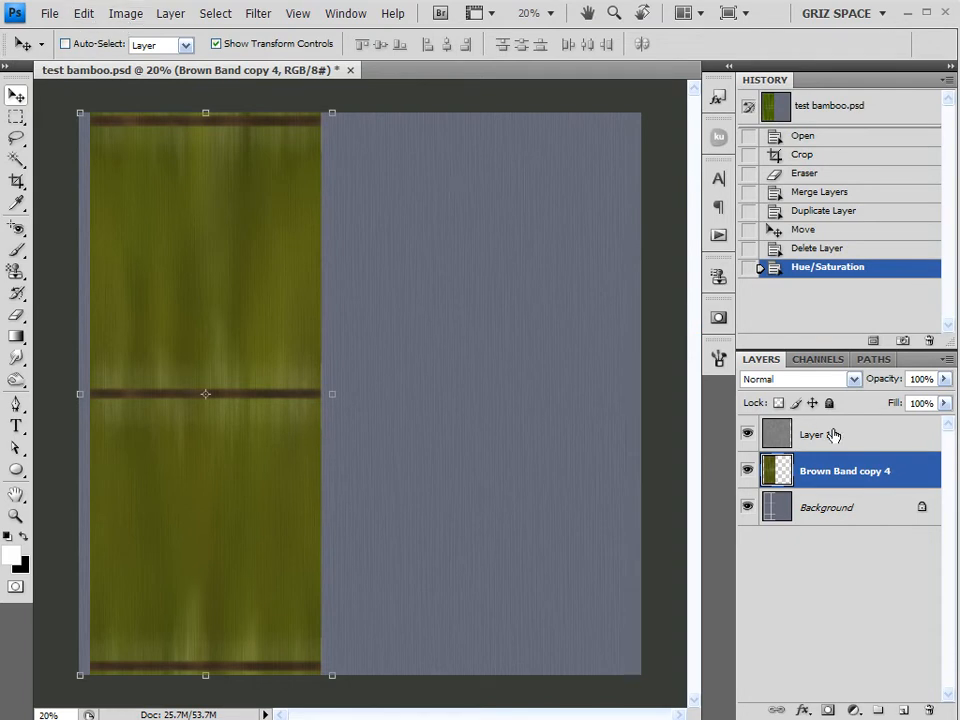
Merge Layer 1, Brown Band copy 4 and Background into a single layer
{"action": "left_click", "coordinate": [866, 514], "text": "ctrl"}
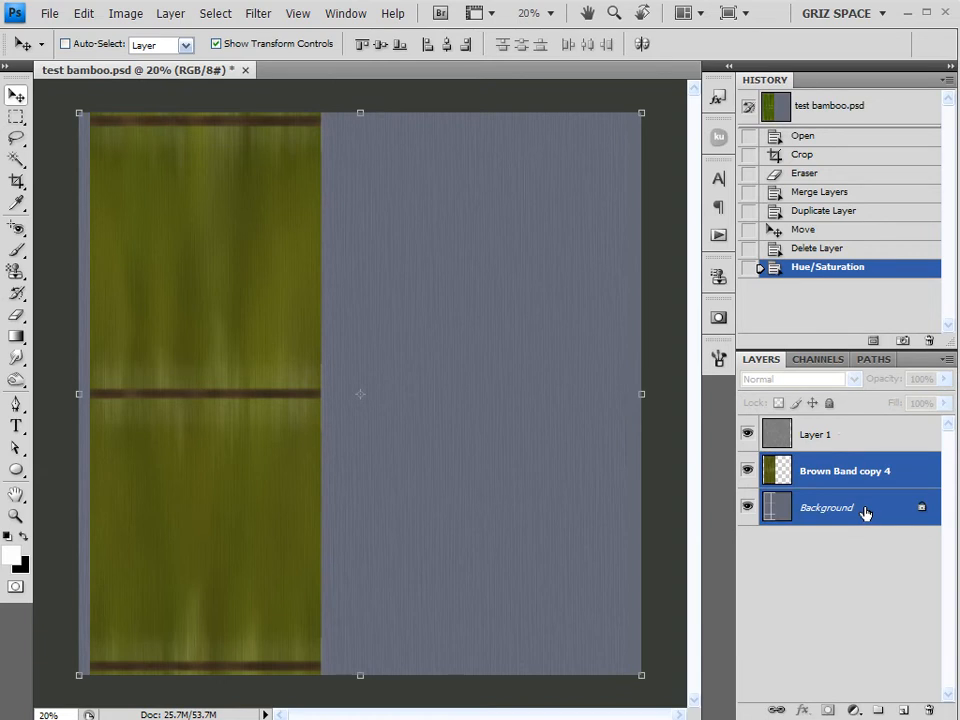
{"action": "left_click", "coordinate": [859, 448]}
{"action": "left_click", "coordinate": [859, 506], "text": "shift"}
{"action": "right_click", "coordinate": [866, 508]}
{"action": "left_click", "coordinate": [915, 606]}
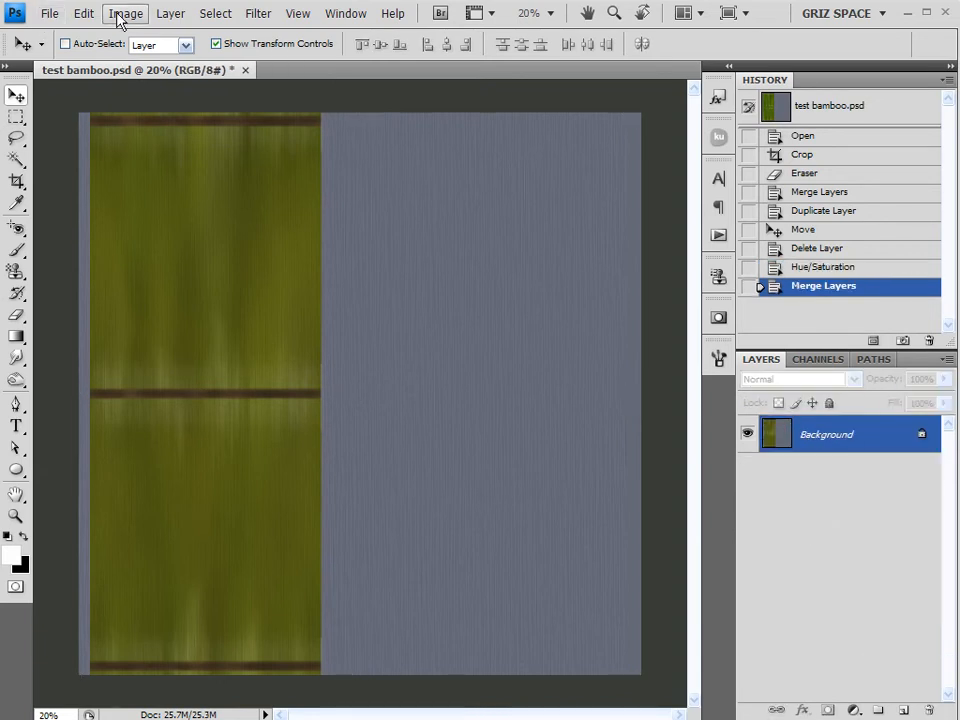
Resize the square image to 1500 pixels wide
{"action": "left_click", "coordinate": [120, 14]}
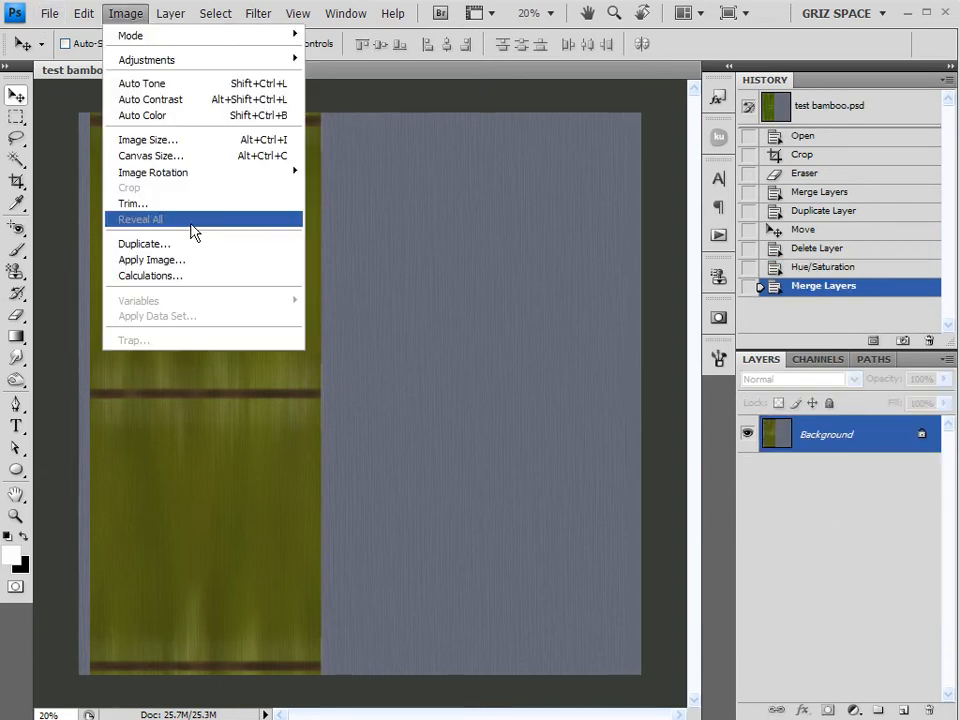
{"action": "left_click", "coordinate": [170, 145]}
{"action": "type", "text": "1500"}
{"action": "left_click", "coordinate": [577, 127]}
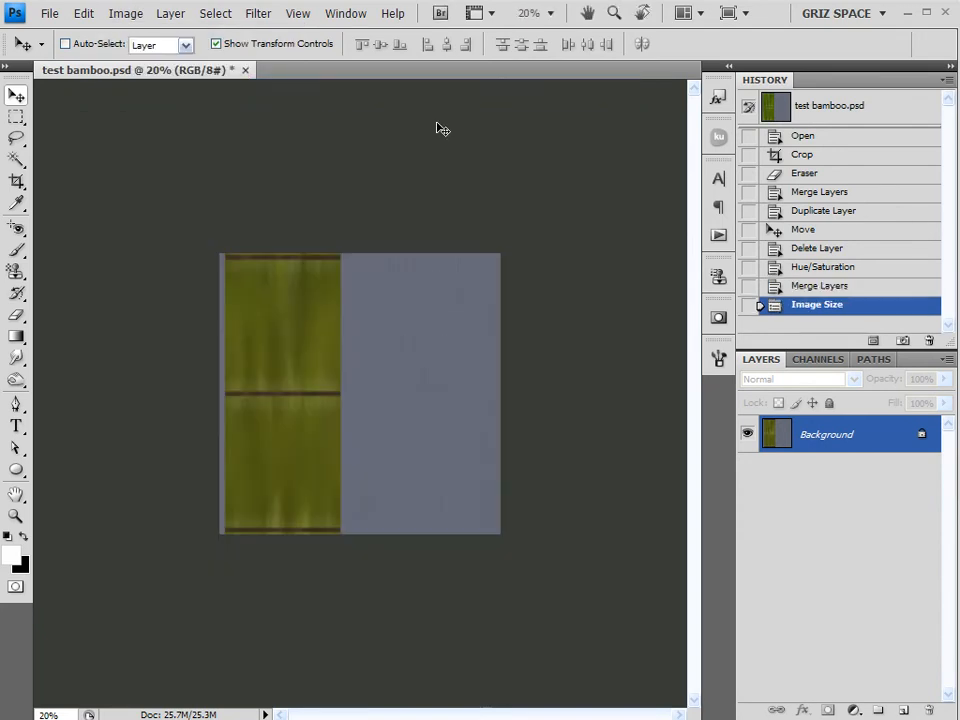
Save the texture to the Desktop as the JPEG file test bamboo.jpg
{"action": "left_click", "coordinate": [49, 13]}
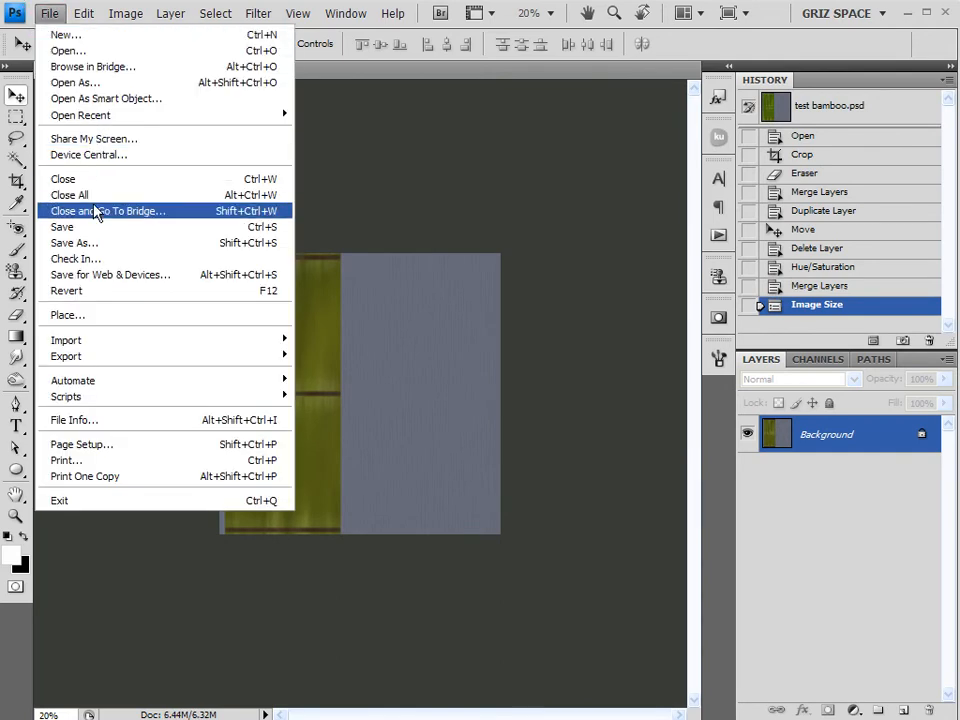
{"action": "left_click", "coordinate": [100, 243]}
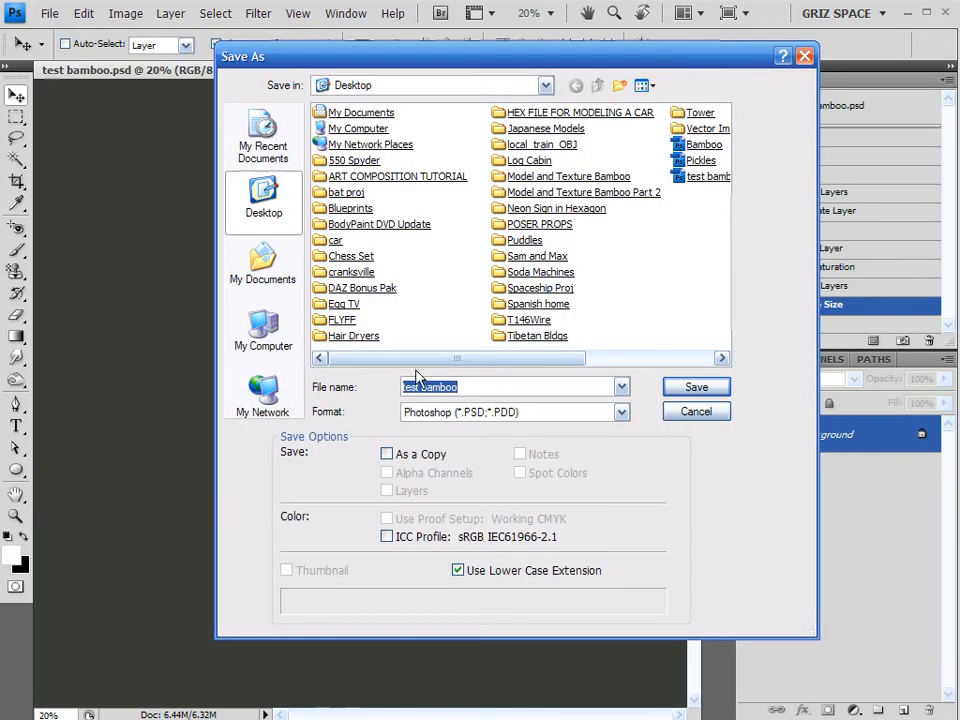
{"action": "left_click", "coordinate": [450, 411]}
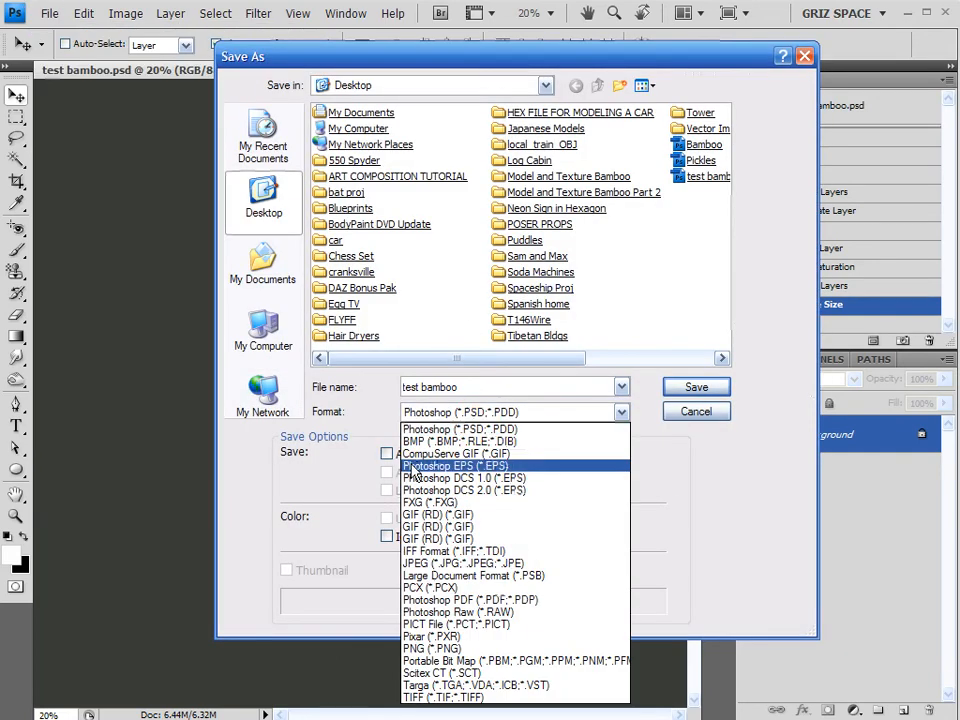
{"action": "left_click", "coordinate": [461, 566]}
{"action": "left_click", "coordinate": [690, 387]}
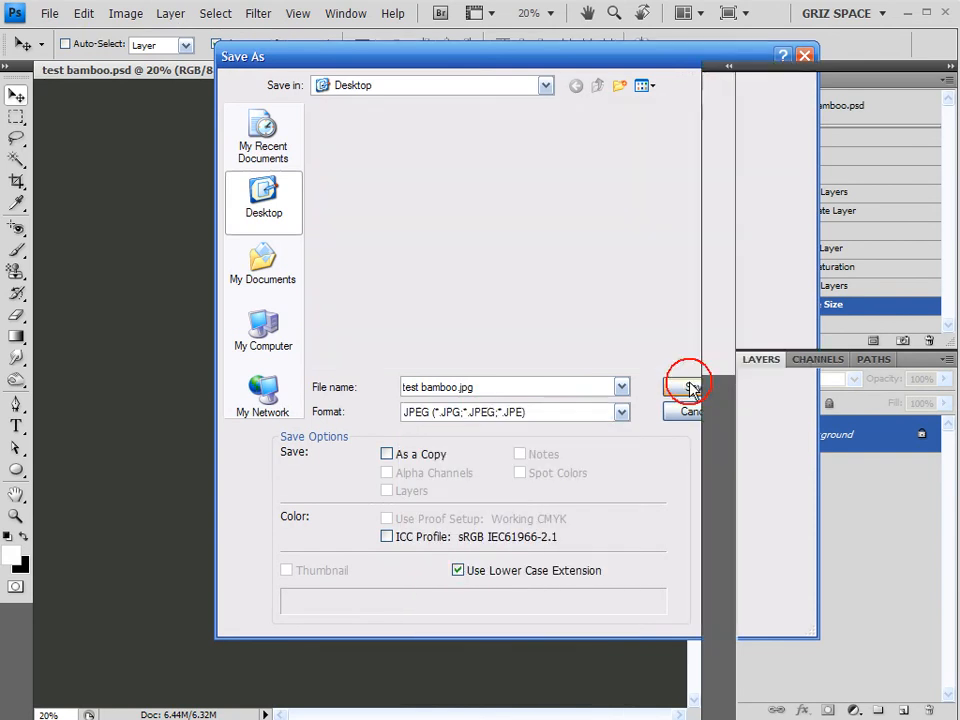
{"action": "left_click", "coordinate": [520, 68]}
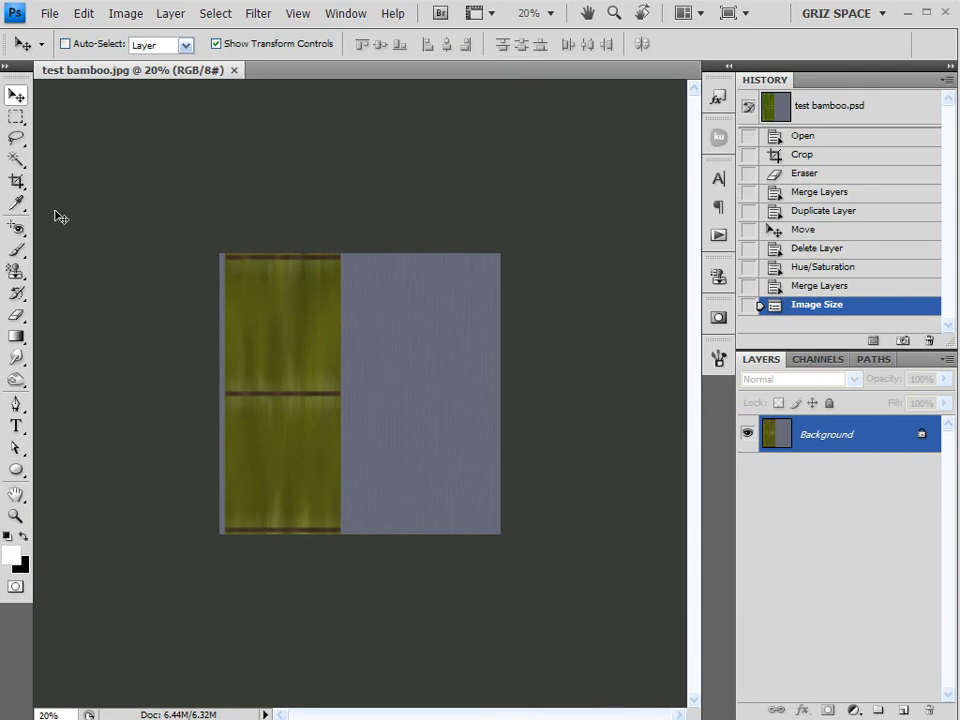
{"action": "scroll", "coordinate": [491, 368], "scroll_direction": "up", "scroll_amount": 5}
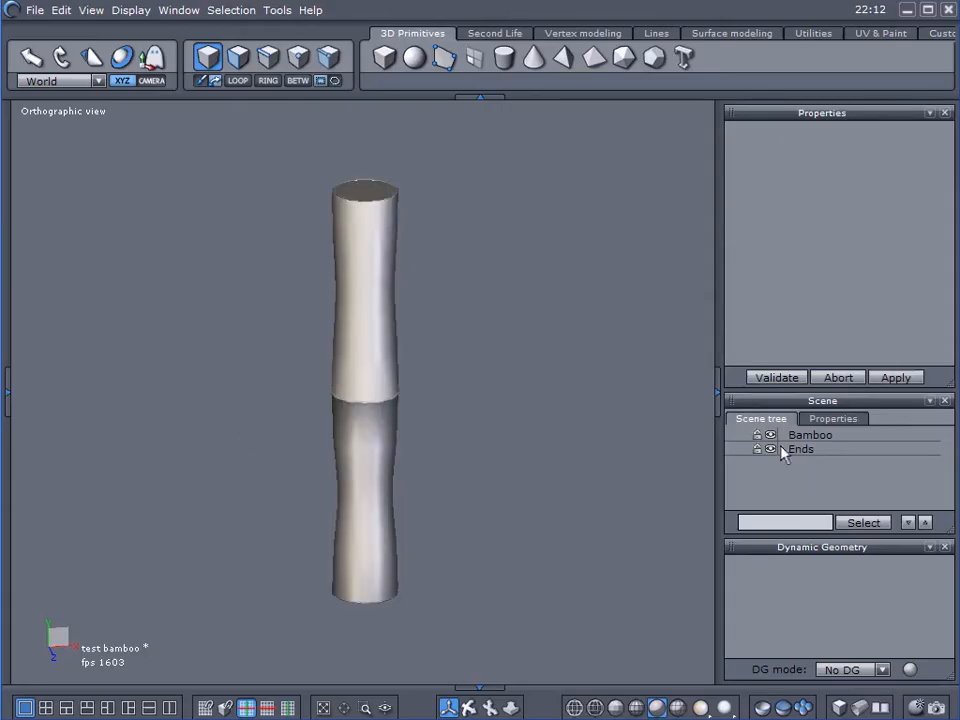
Select the Ends object and load the Ends UV Map image from the Desktop as its material's texture image
{"action": "left_click", "coordinate": [797, 449]}
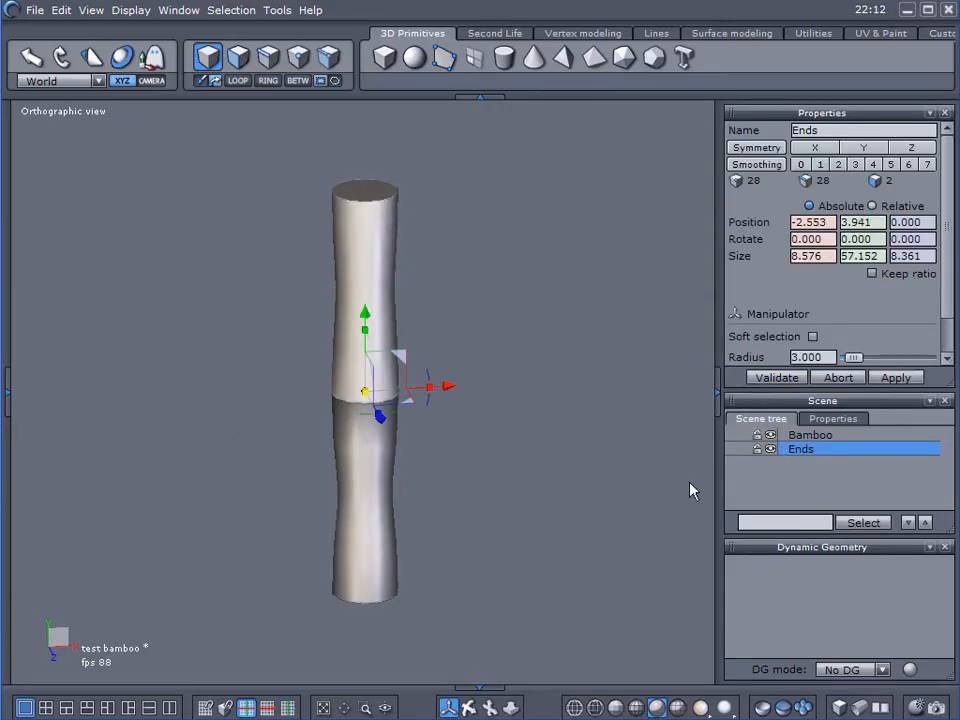
{"action": "left_click", "coordinate": [8, 397]}
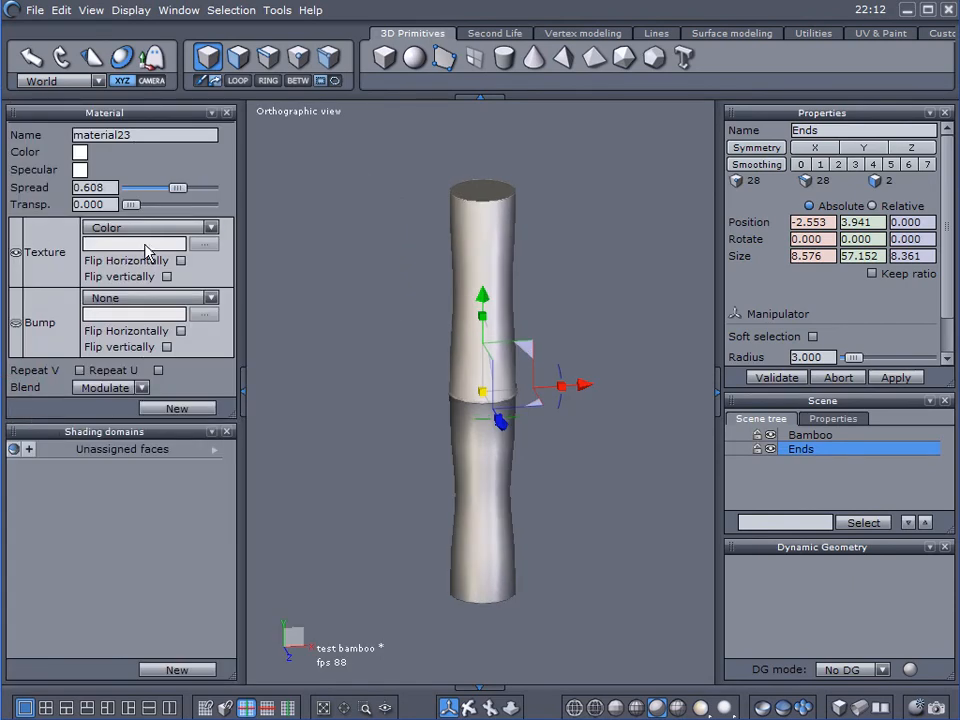
{"action": "left_click", "coordinate": [142, 228]}
{"action": "left_click", "coordinate": [121, 254]}
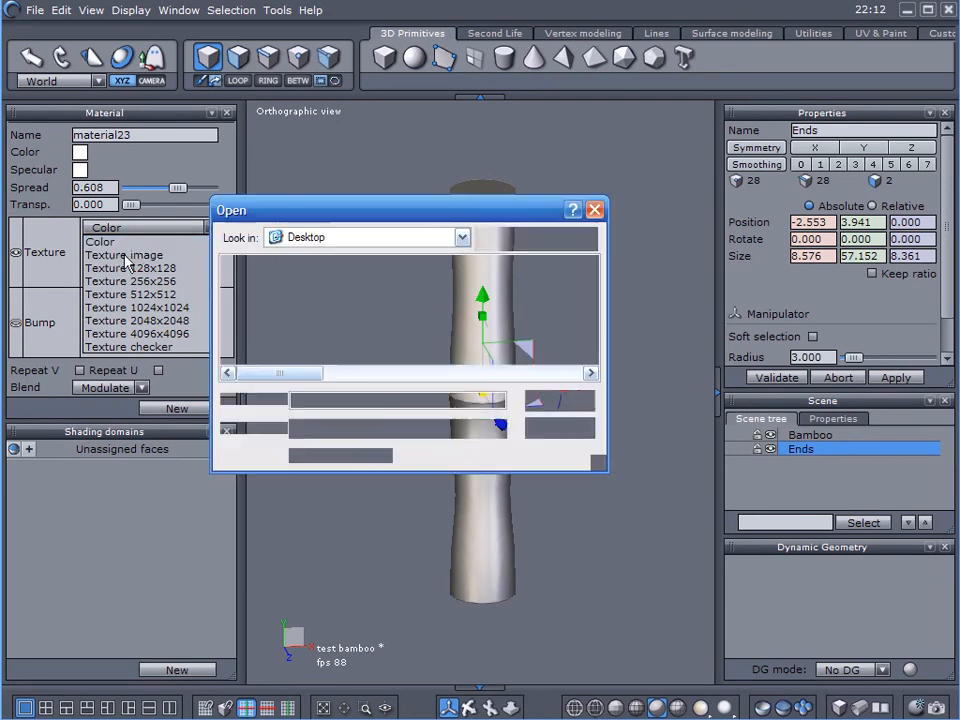
{"action": "scroll", "coordinate": [533, 306], "scroll_direction": "down", "scroll_amount": 5}
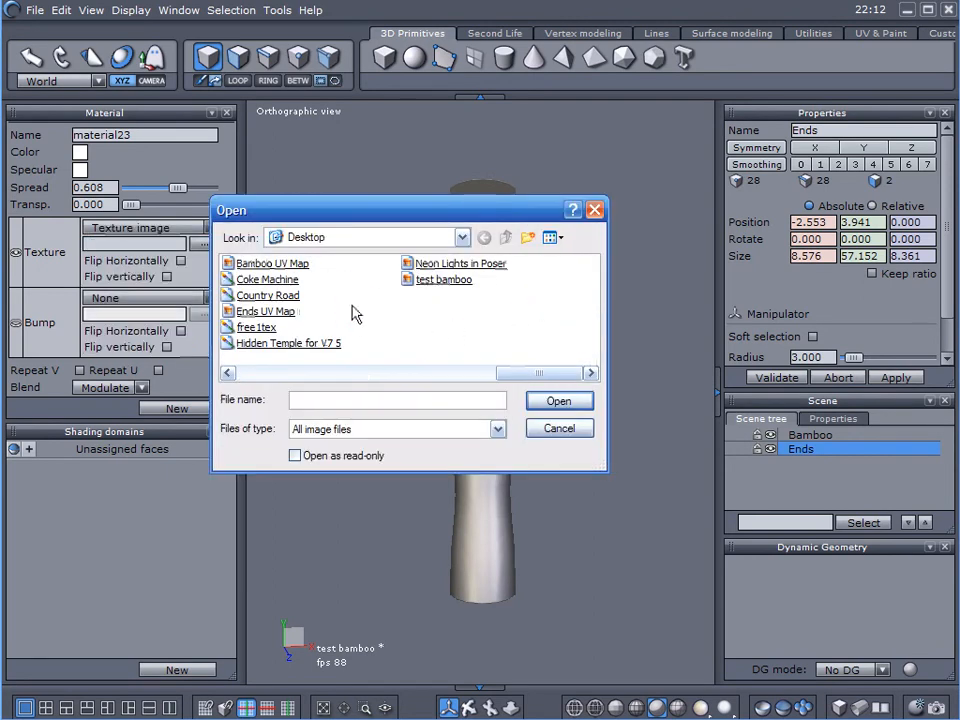
{"action": "scroll", "coordinate": [360, 315], "scroll_direction": "up", "scroll_amount": 5}
{"action": "left_click", "coordinate": [356, 332]}
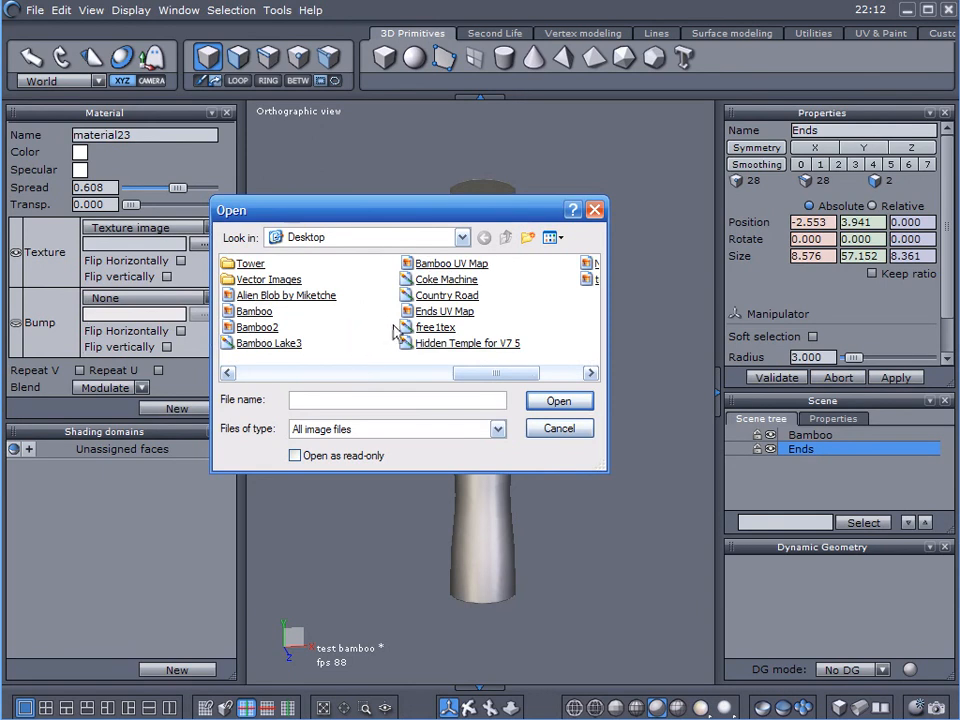
{"action": "left_click", "coordinate": [444, 313]}
{"action": "double_click", "coordinate": [441, 314]}
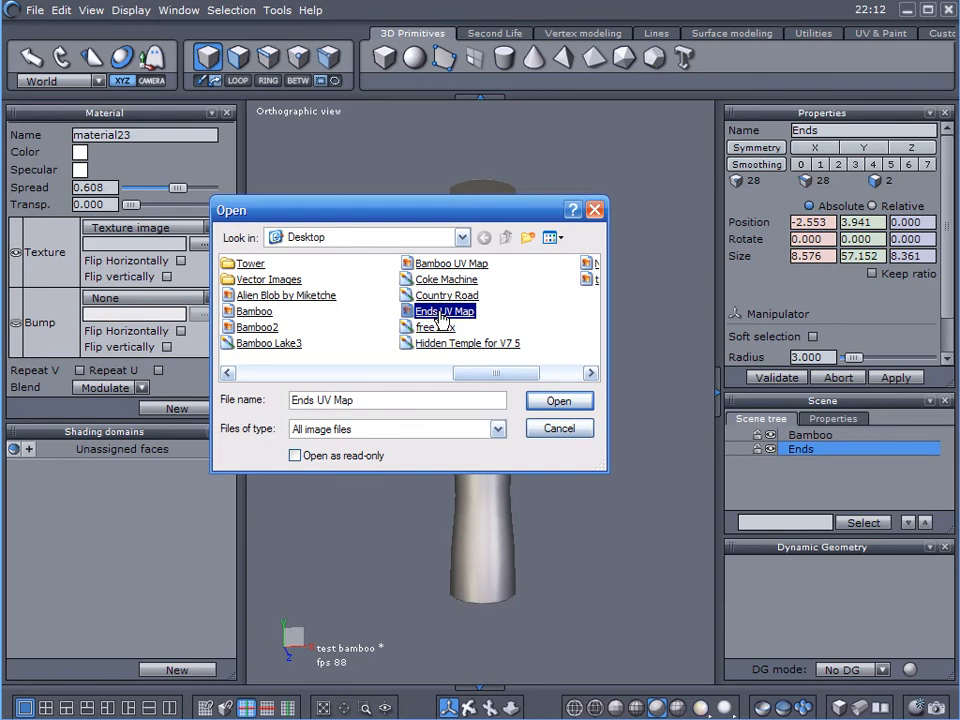
{"action": "right_click_drag", "start_coordinate": [433, 310], "coordinate": [418, 463]}
{"action": "scroll", "coordinate": [508, 321], "scroll_direction": "up", "scroll_amount": 6}
{"action": "scroll", "coordinate": [510, 325], "scroll_direction": "down", "scroll_amount": 4}
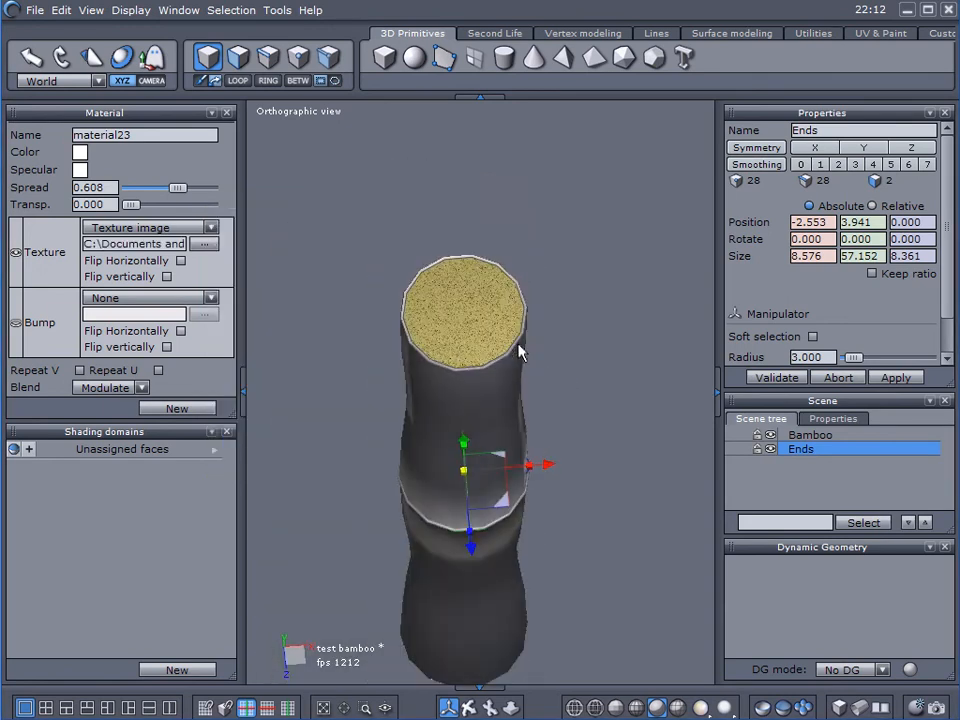
Create a new material for the Bamboo object and load test bamboo from the Desktop as its texture image
{"action": "left_click", "coordinate": [809, 435]}
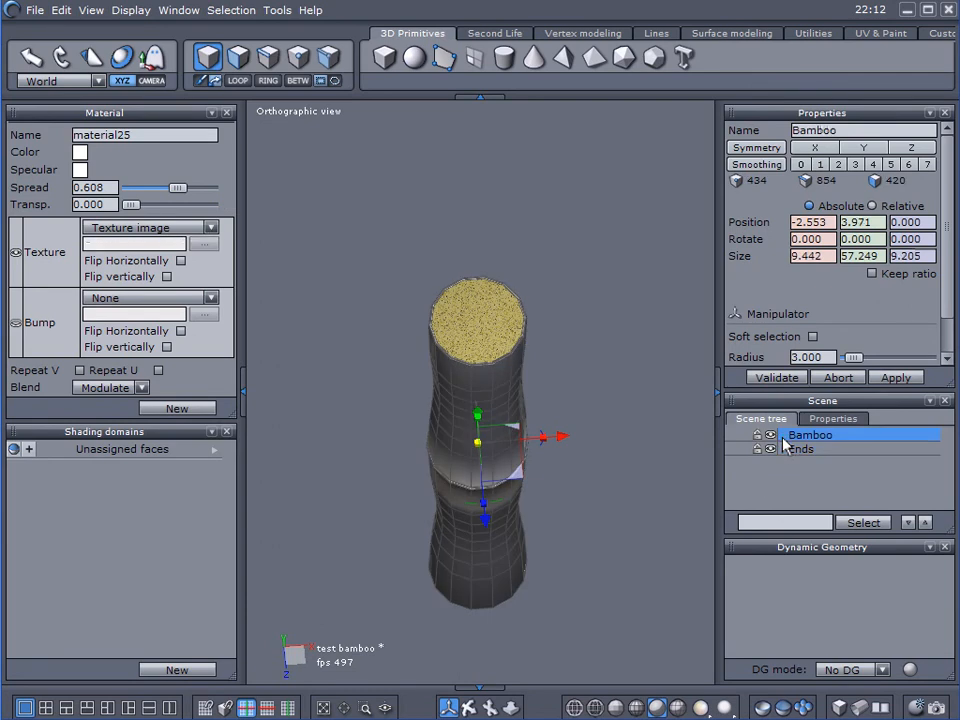
{"action": "right_click_drag", "start_coordinate": [350, 452], "coordinate": [338, 352]}
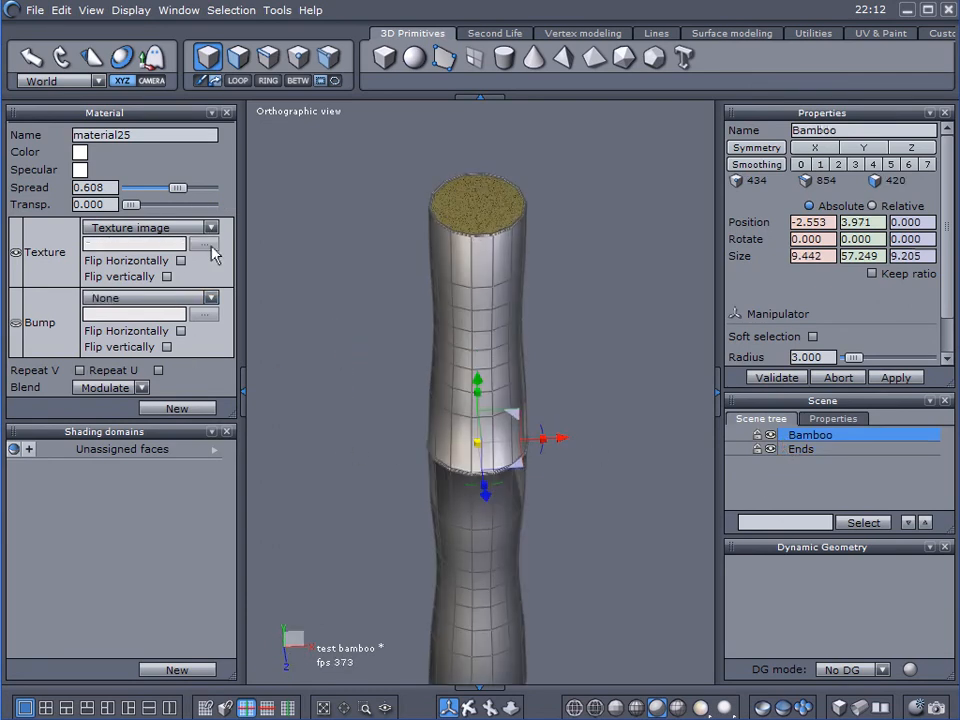
{"action": "left_click", "coordinate": [177, 409]}
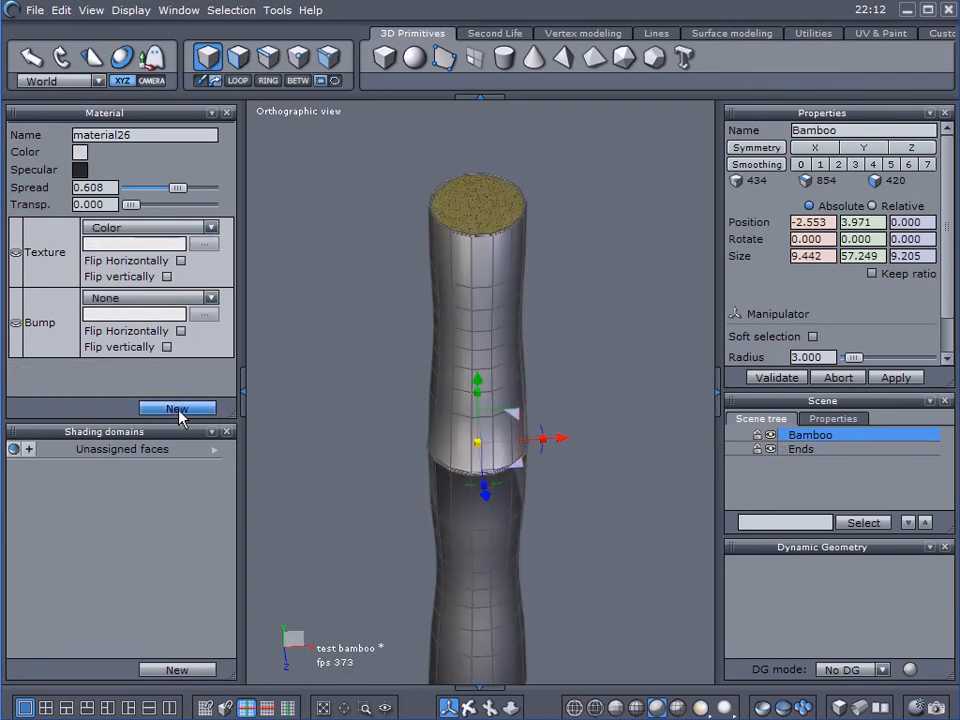
{"action": "left_click", "coordinate": [210, 227]}
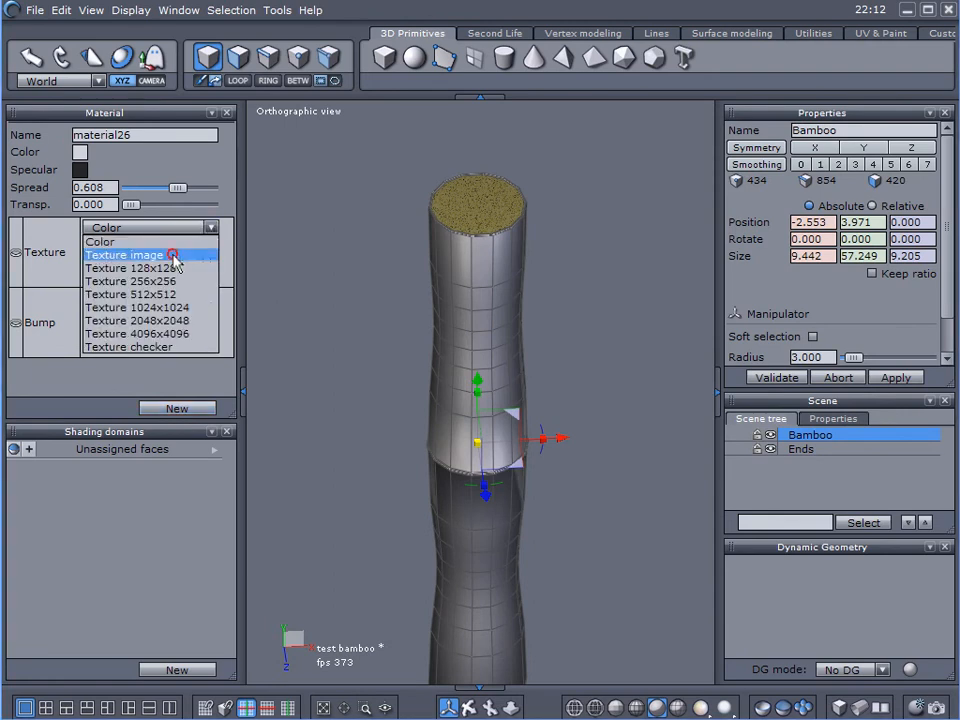
{"action": "left_click", "coordinate": [179, 258]}
{"action": "scroll", "coordinate": [474, 333], "scroll_direction": "right", "scroll_amount": 5}
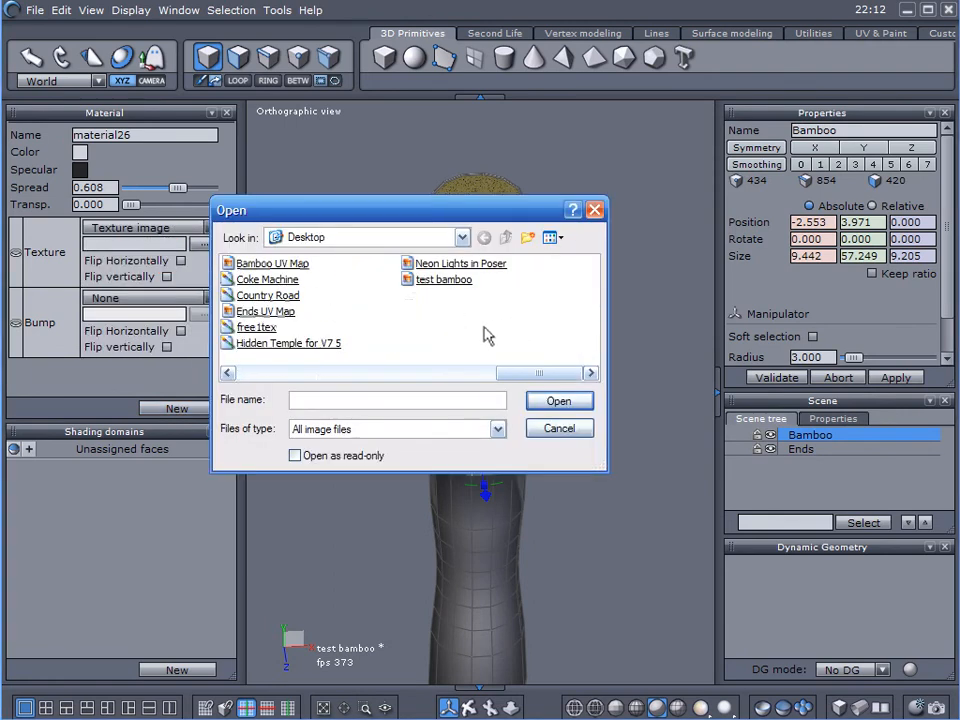
{"action": "left_click", "coordinate": [444, 280]}
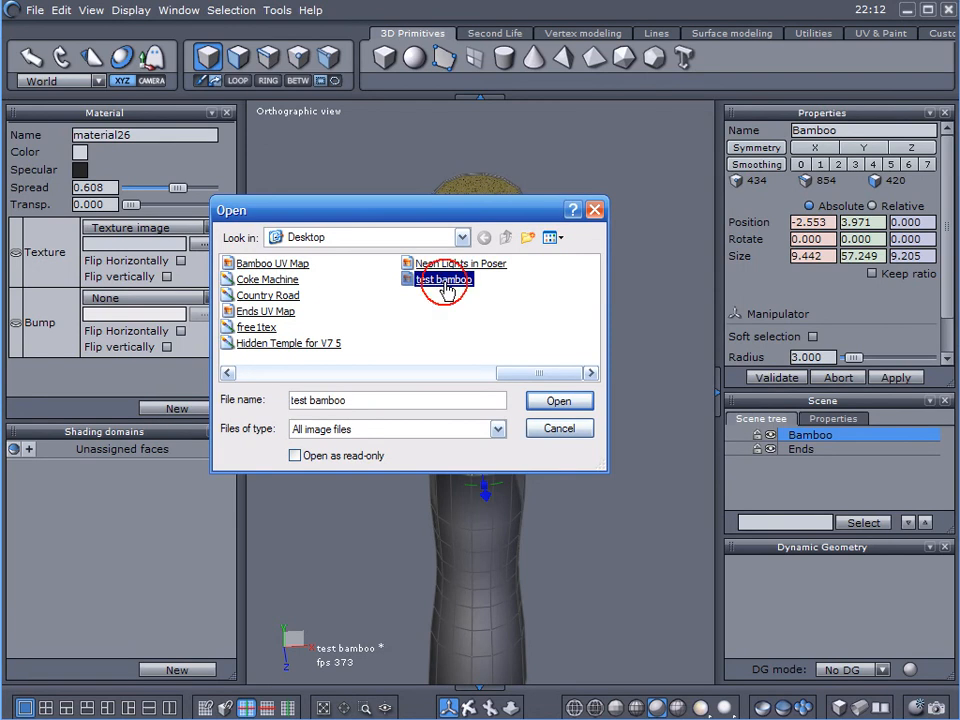
{"action": "double_click", "coordinate": [444, 280]}
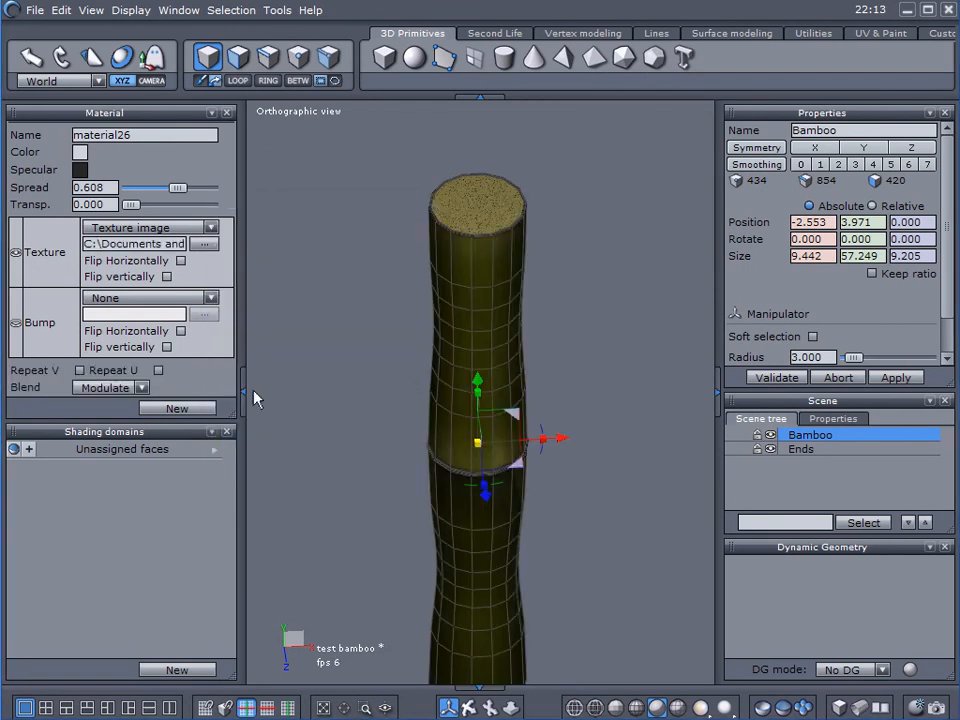
Hide the material settings, deselect the object, and examine how the texture sits on the bamboo's sides and central node
{"action": "left_click", "coordinate": [240, 391]}
{"action": "left_click", "coordinate": [306, 289]}
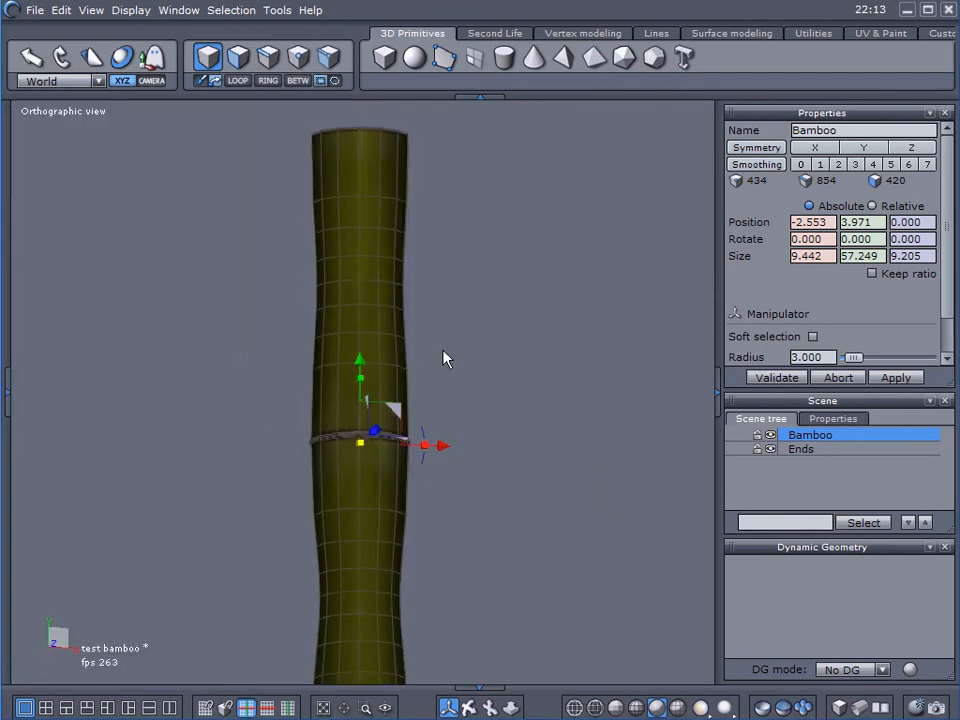
{"action": "left_click", "coordinate": [781, 466]}
{"action": "right_click_drag", "start_coordinate": [550, 406], "coordinate": [560, 375], "text": "alt"}
{"action": "left_click_drag", "start_coordinate": [422, 361], "coordinate": [497, 345], "text": "alt"}
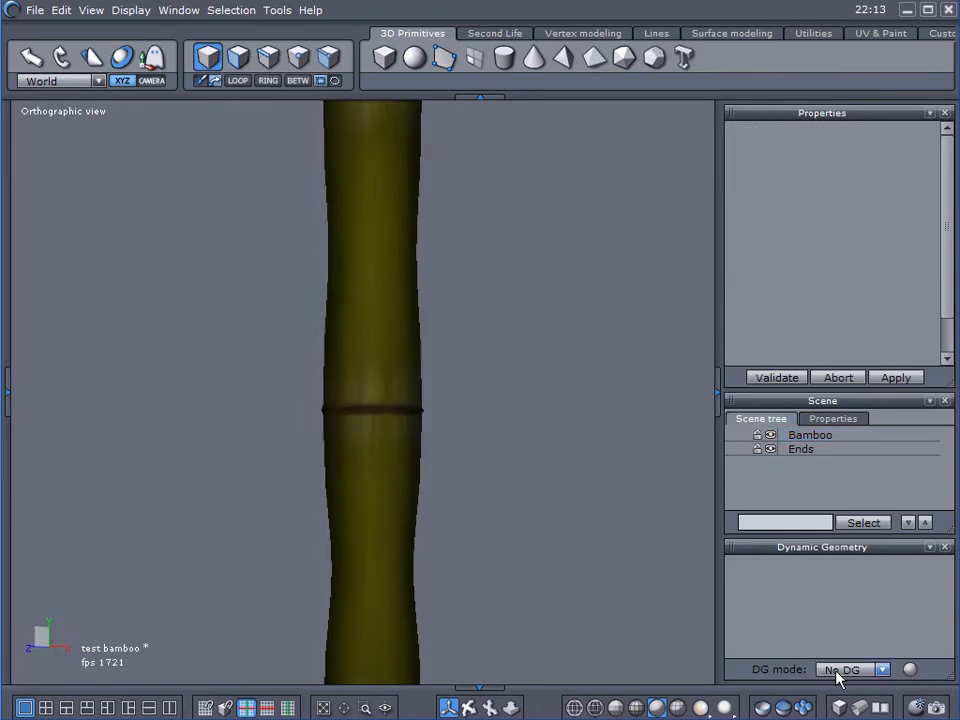
{"action": "left_click", "coordinate": [915, 706]}
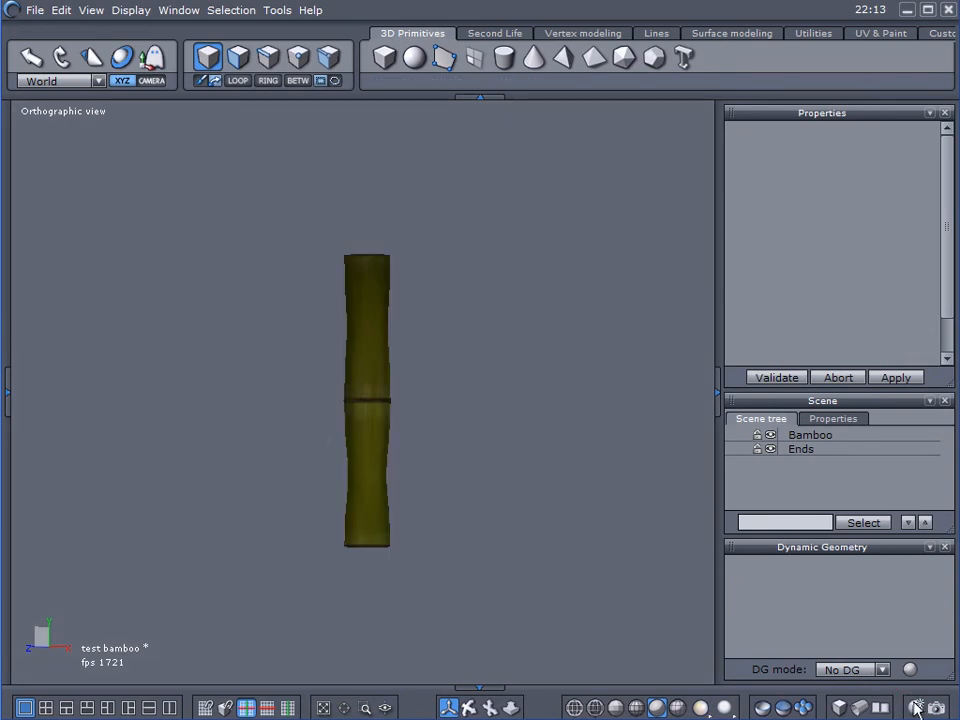
{"action": "left_click", "coordinate": [915, 706]}
{"action": "scroll", "coordinate": [463, 369], "scroll_direction": "up", "scroll_amount": 4}
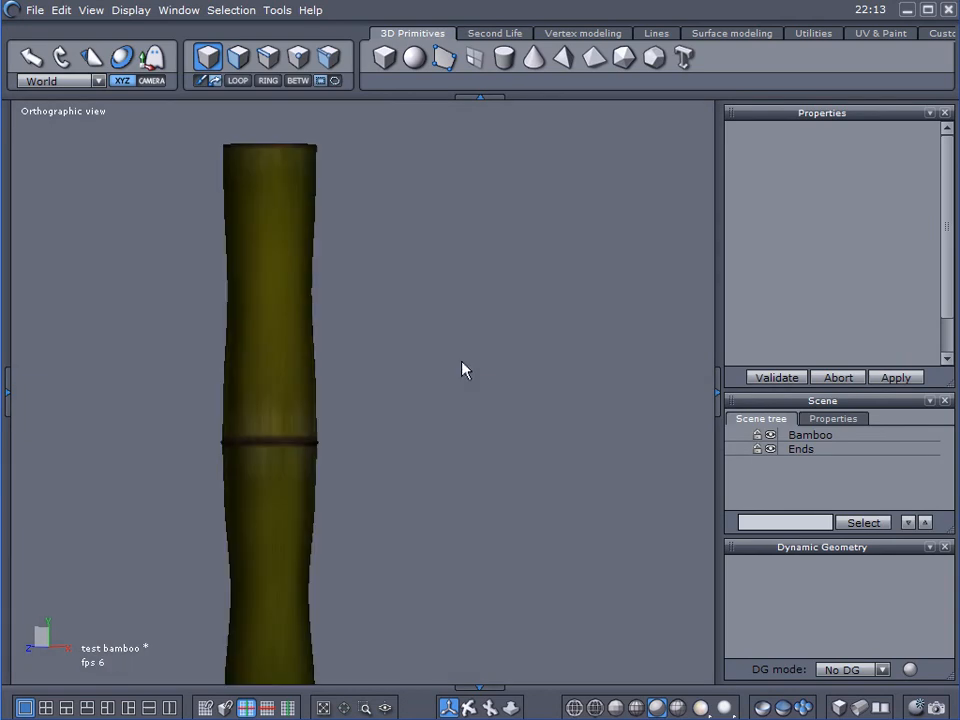
{"action": "left_click", "coordinate": [919, 706]}
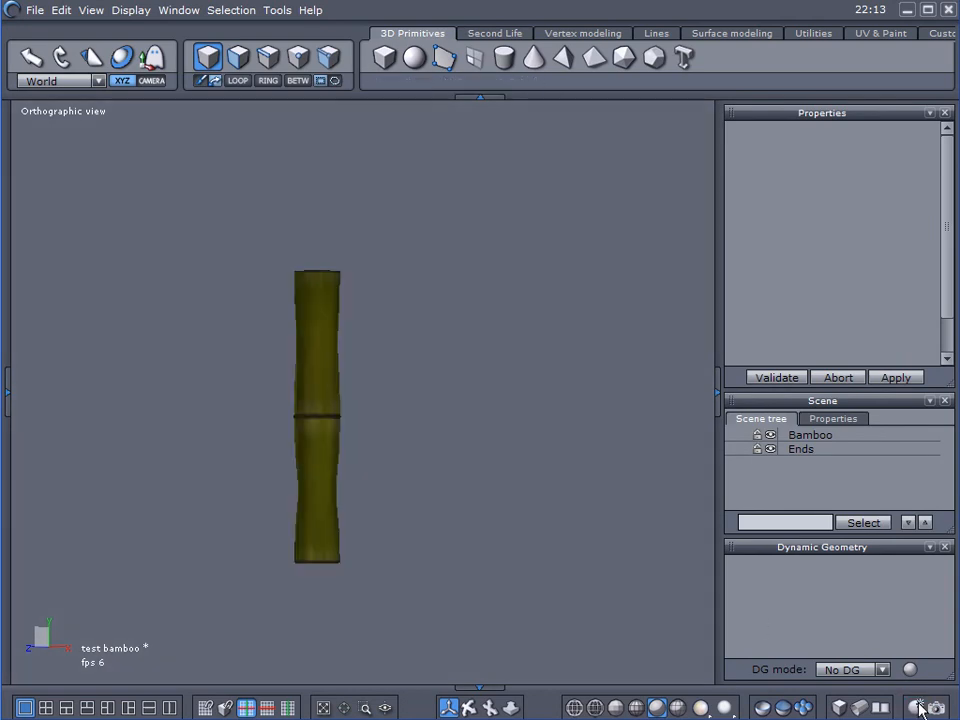
Select the Bamboo object and inspect its textured mesh from several angles, including the node ring and upper cap
{"action": "left_click", "coordinate": [326, 328]}
{"action": "scroll", "coordinate": [409, 411], "scroll_direction": "up", "scroll_amount": 6}
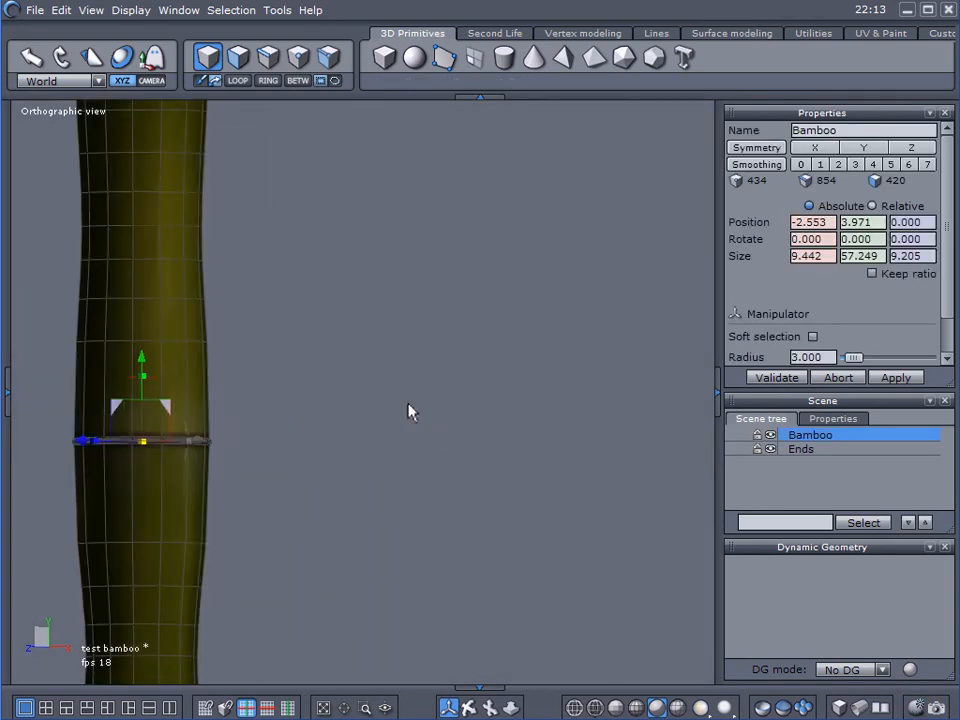
{"action": "middle_click_drag", "start_coordinate": [498, 396], "coordinate": [547, 419]}
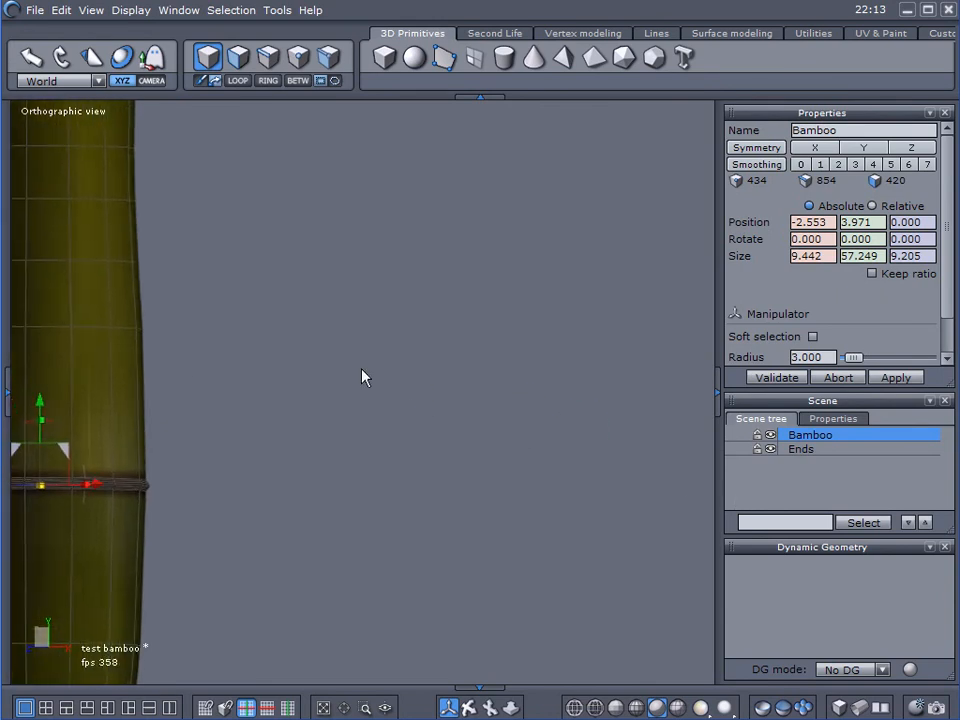
{"action": "scroll", "coordinate": [328, 350], "scroll_direction": "down", "scroll_amount": 3}
{"action": "middle_click_drag", "start_coordinate": [463, 437], "coordinate": [539, 499]}
{"action": "middle_click_drag", "start_coordinate": [397, 242], "coordinate": [578, 360]}
{"action": "middle_click_drag", "start_coordinate": [415, 310], "coordinate": [388, 470]}
{"action": "scroll", "coordinate": [274, 418], "scroll_direction": "up", "scroll_amount": 2}
{"action": "scroll", "coordinate": [300, 428], "scroll_direction": "down", "scroll_amount": 5}
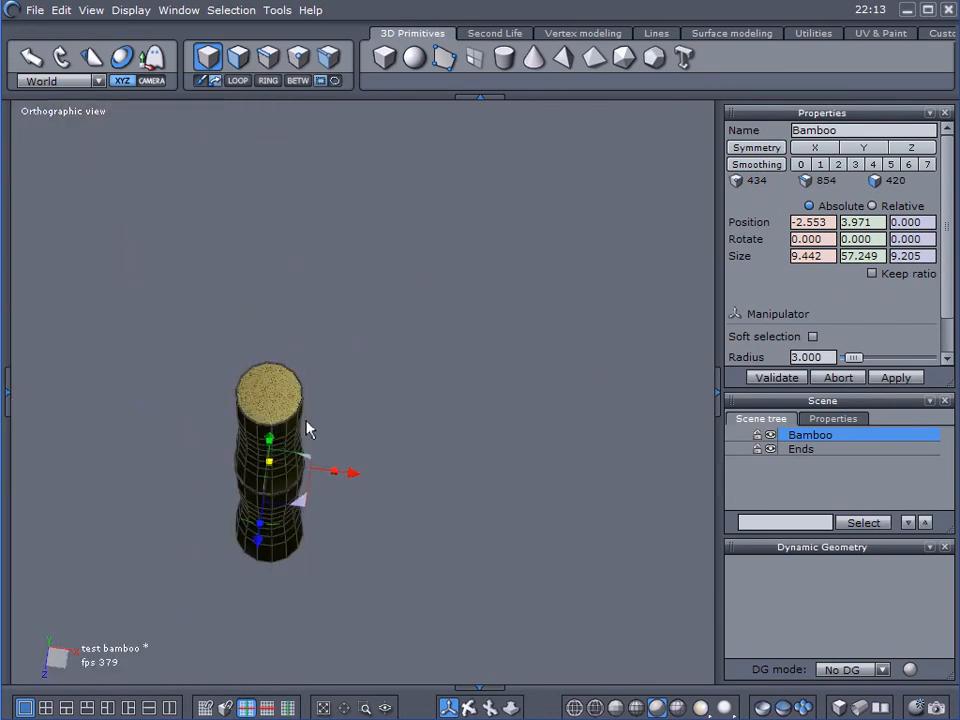
{"action": "middle_click_drag", "start_coordinate": [493, 484], "coordinate": [564, 432]}
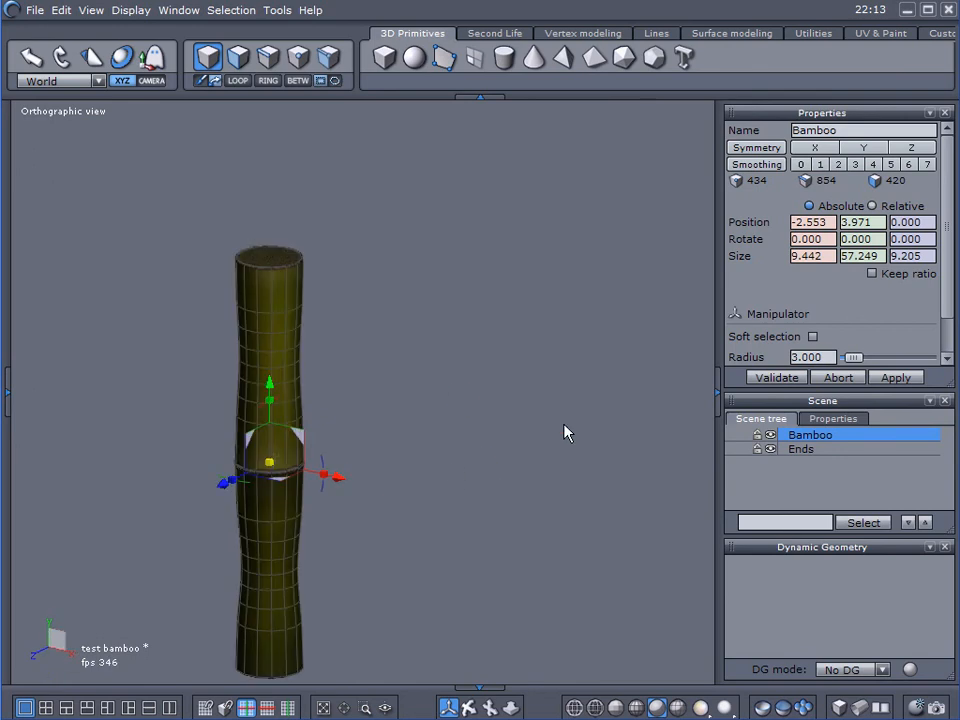
Deselect the Bamboo object and examine the whole textured stalk and its upper section without the wireframe
{"action": "left_click", "coordinate": [917, 707]}
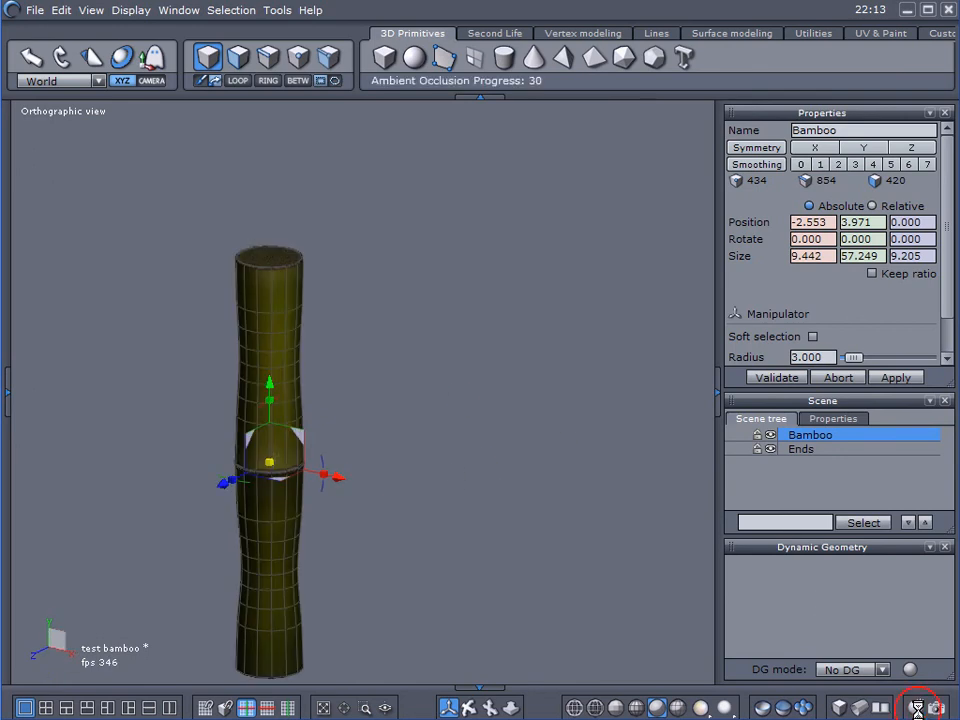
{"action": "left_click", "coordinate": [825, 499]}
{"action": "left_click", "coordinate": [918, 707]}
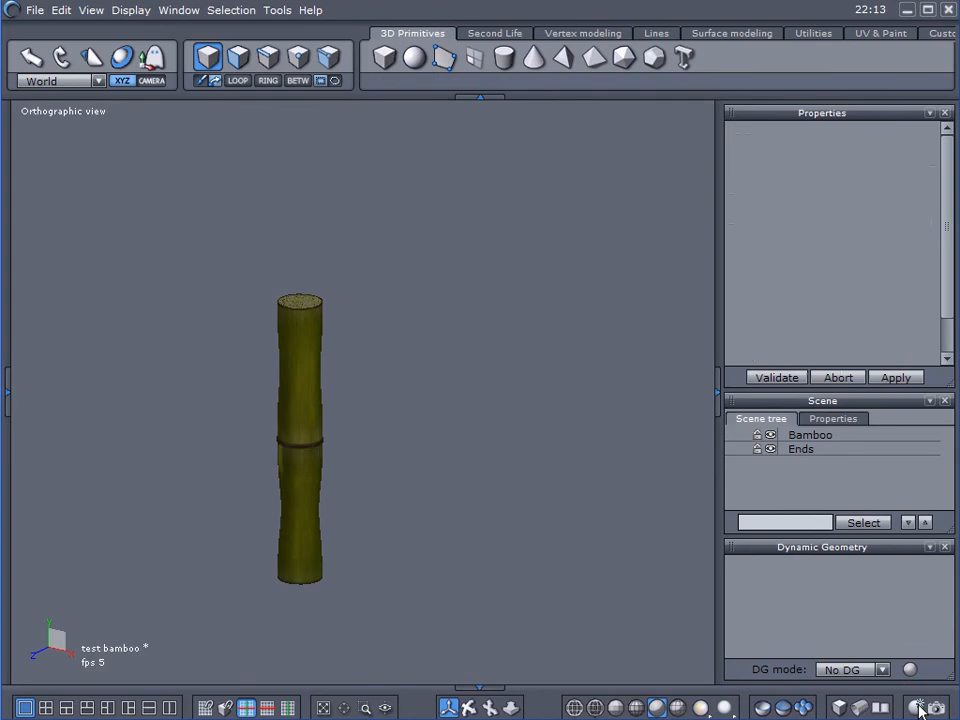
{"action": "scroll", "coordinate": [409, 452], "scroll_direction": "up", "scroll_amount": 5}
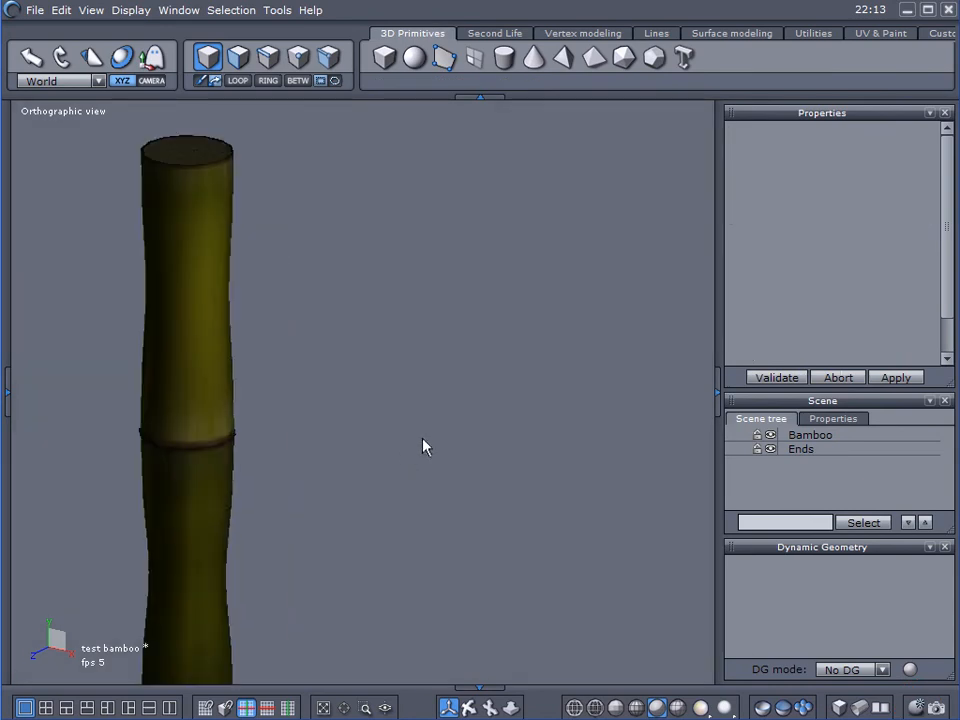
{"action": "left_click", "coordinate": [625, 467]}
{"action": "right_click_drag", "start_coordinate": [626, 461], "coordinate": [631, 462], "text": "alt"}
{"action": "scroll", "coordinate": [386, 387], "scroll_direction": "down", "scroll_amount": 5}
{"action": "mouse_move", "coordinate": [300, 310]}
{"action": "left_mouse_down", "text": "alt"}
{"action": "mouse_move", "coordinate": [147, 208]}
{"action": "mouse_move", "coordinate": [163, 364]}
{"action": "mouse_move", "coordinate": [303, 390]}
{"action": "left_mouse_up", "text": "alt"}
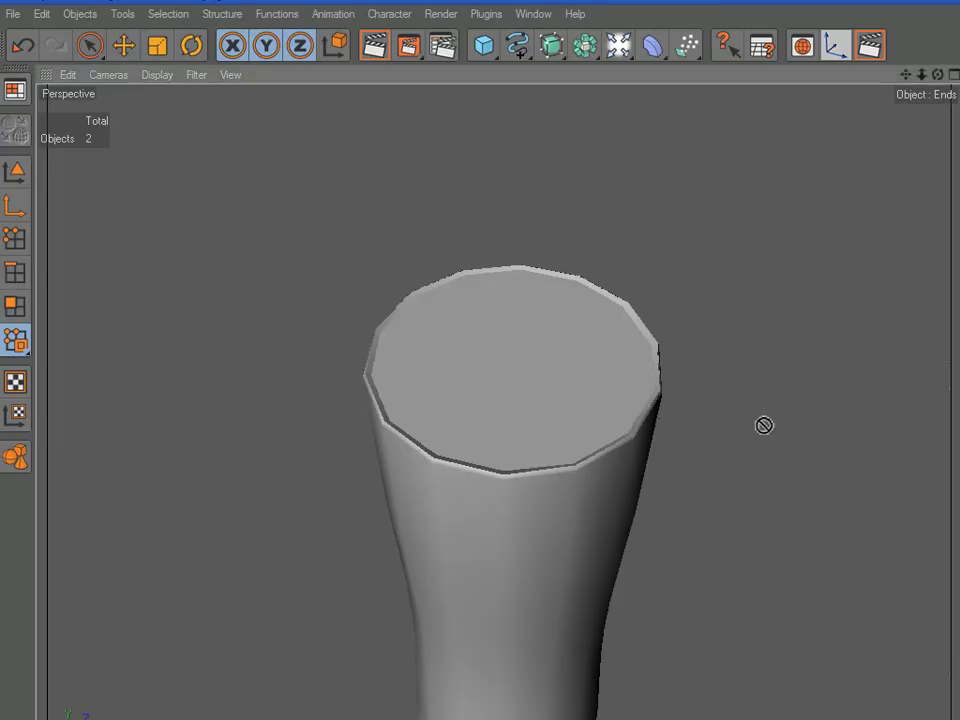
In Cinema 4D, apply the speckled end texture to the bamboo's caps and the green bamboo texture to its stalk
{"action": "left_click_drag", "start_coordinate": [677, 453], "coordinate": [644, 463], "text": "alt"}
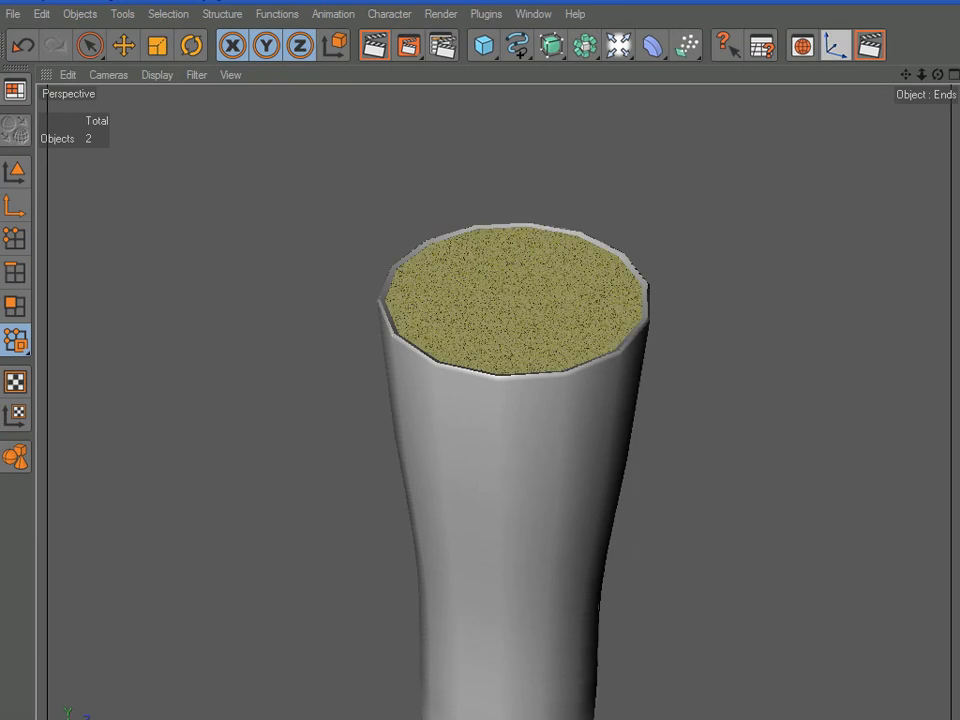
{"action": "left_click_drag", "start_coordinate": [761, 364], "coordinate": [771, 547], "text": "alt"}
{"action": "middle_click_drag", "start_coordinate": [771, 547], "coordinate": [765, 495], "text": "alt"}
{"action": "left_click_drag", "start_coordinate": [743, 463], "coordinate": [703, 437], "text": "alt"}
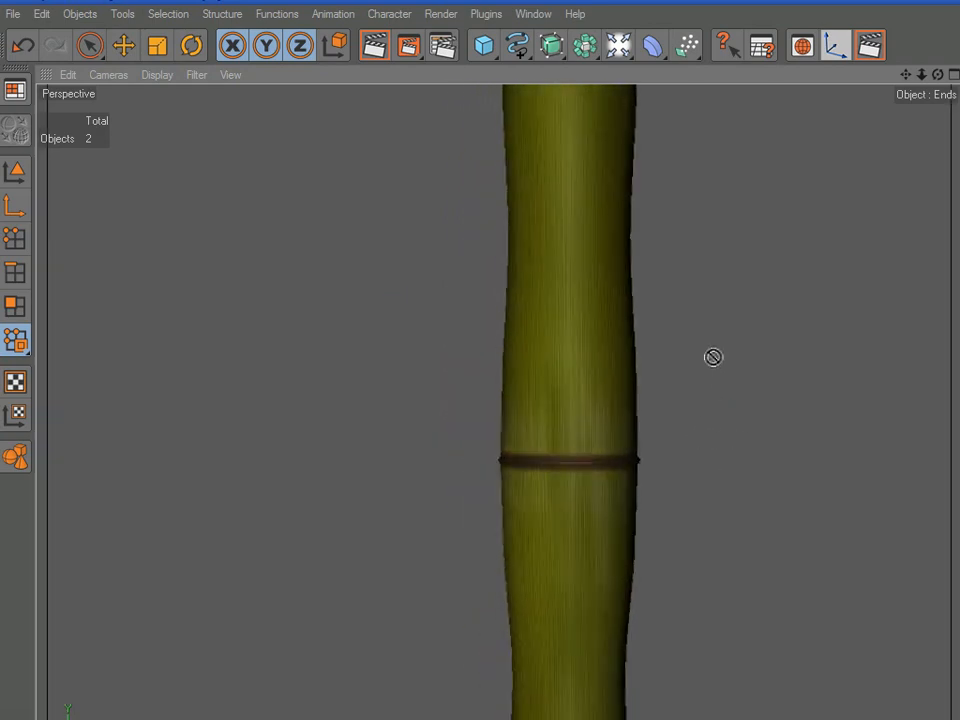
Render the view and examine the textured stalk all around from above and below
{"action": "left_click", "coordinate": [875, 50]}
{"action": "left_click_drag", "start_coordinate": [769, 388], "coordinate": [853, 411], "text": "alt"}
{"action": "mouse_move", "coordinate": [760, 444]}
{"action": "left_mouse_down", "text": "alt"}
{"action": "mouse_move", "coordinate": [400, 315]}
{"action": "mouse_move", "coordinate": [754, 446]}
{"action": "left_mouse_up", "text": "alt"}
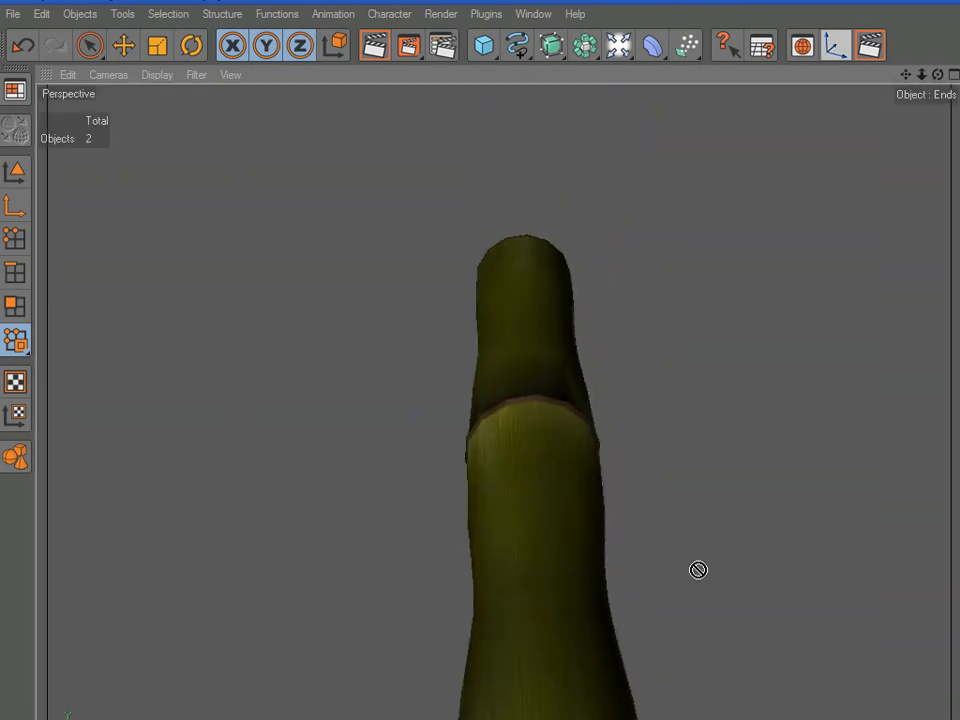
{"action": "middle_click_drag", "start_coordinate": [754, 446], "coordinate": [409, 309], "text": "alt"}
{"action": "left_click_drag", "start_coordinate": [409, 309], "coordinate": [632, 536], "text": "alt"}
{"action": "left_click_drag", "start_coordinate": [669, 345], "coordinate": [643, 287], "text": "alt"}
{"action": "right_click_drag", "start_coordinate": [643, 287], "coordinate": [662, 255], "text": "alt"}
{"action": "middle_click_drag", "start_coordinate": [662, 255], "coordinate": [409, 321], "text": "alt"}
{"action": "mouse_move", "coordinate": [409, 321]}
{"action": "left_mouse_down", "text": "alt"}
{"action": "mouse_move", "coordinate": [681, 253]}
{"action": "mouse_move", "coordinate": [407, 317]}
{"action": "left_mouse_up", "text": "alt"}
Switch to Model mode and inspect the brown node band closely, checking that the texture lines up around the ring
{"action": "scroll", "coordinate": [560, 405], "scroll_direction": "up", "scroll_amount": 5}
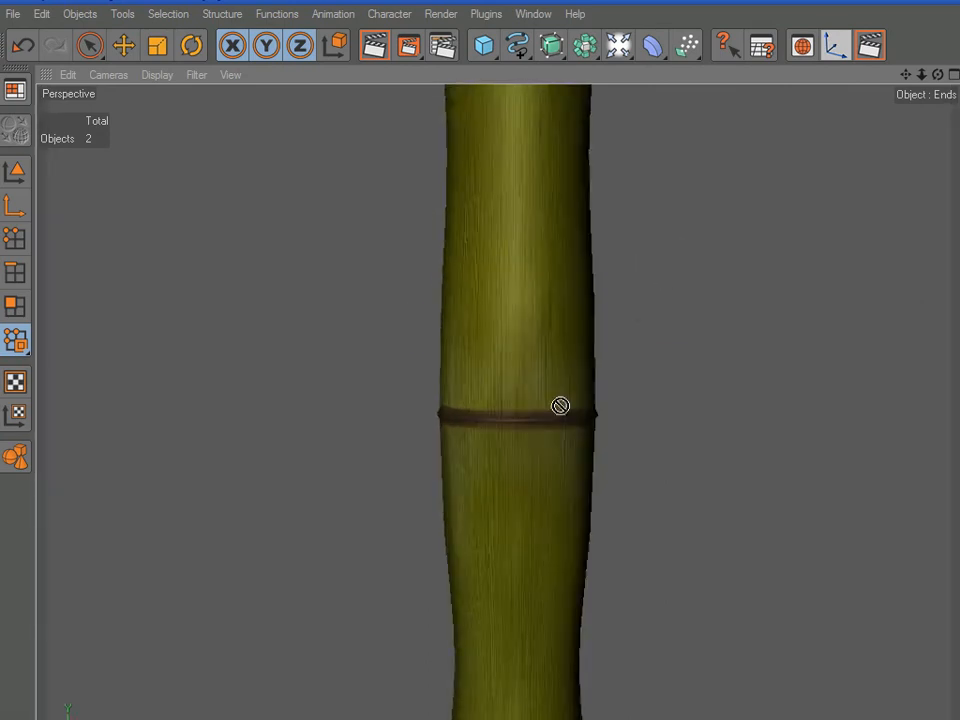
{"action": "scroll", "coordinate": [566, 385], "scroll_direction": "down", "scroll_amount": 2}
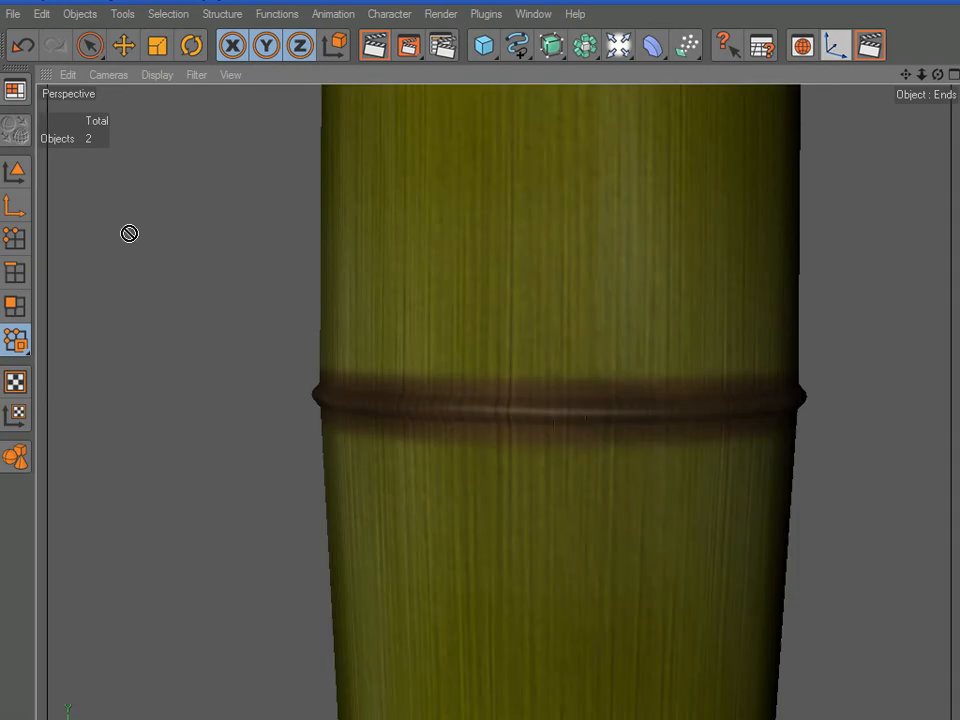
{"action": "left_click", "coordinate": [15, 175]}
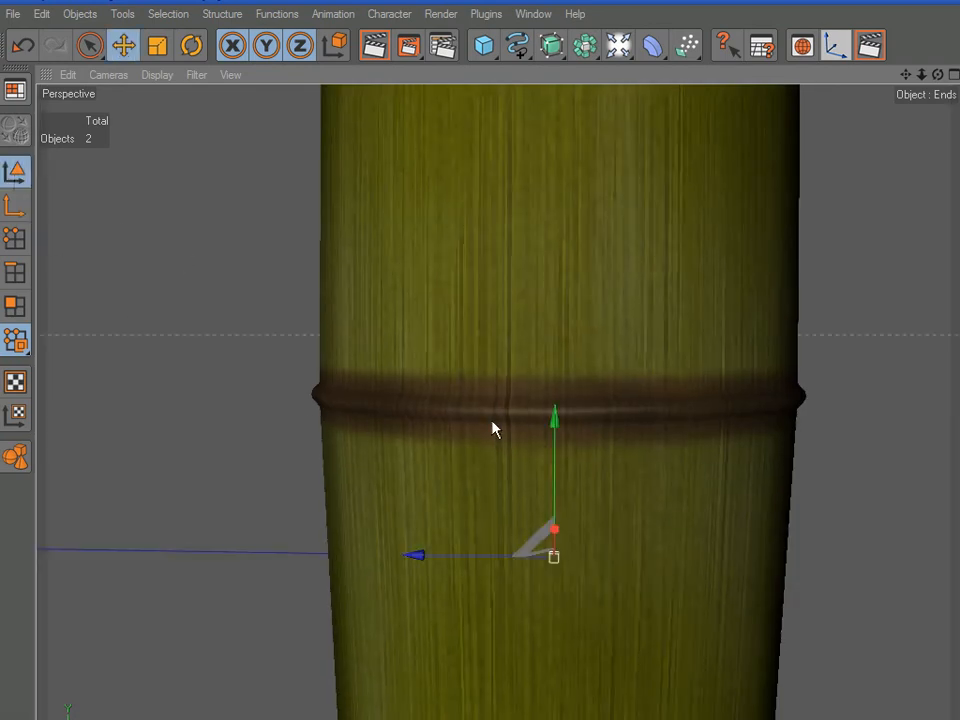
{"action": "scroll", "coordinate": [498, 426], "scroll_direction": "up", "scroll_amount": 2}
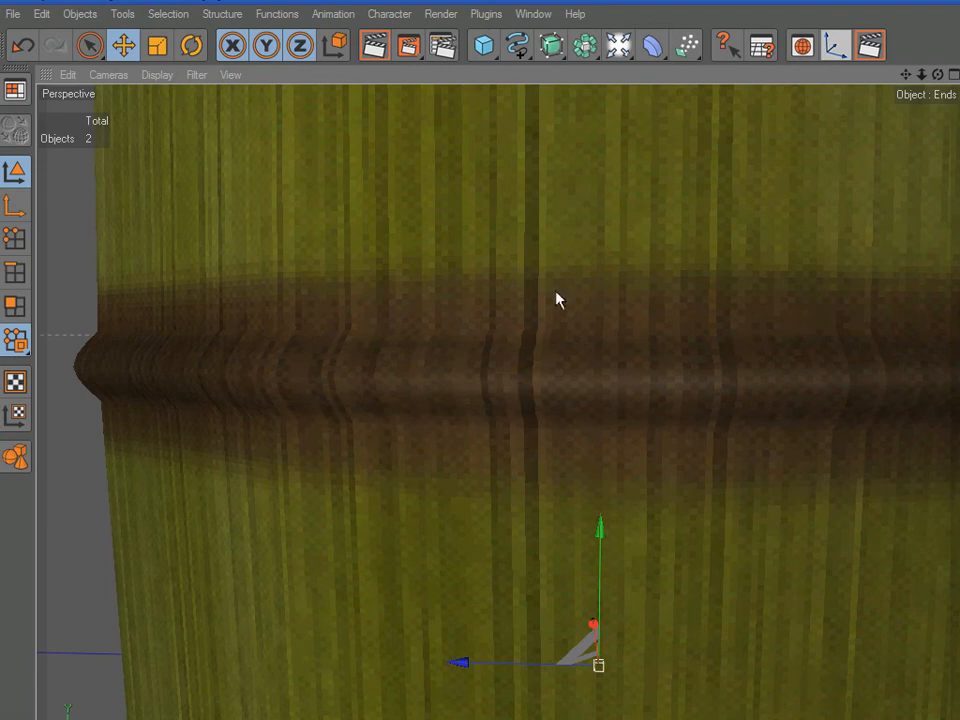
{"action": "scroll", "coordinate": [558, 300], "scroll_direction": "down", "scroll_amount": 3}
{"action": "scroll", "coordinate": [512, 348], "scroll_direction": "down", "scroll_amount": 4}
{"action": "middle_click_drag", "start_coordinate": [510, 326], "coordinate": [578, 178], "text": "alt"}
{"action": "scroll", "coordinate": [529, 259], "scroll_direction": "up", "scroll_amount": 2}
{"action": "scroll", "coordinate": [531, 261], "scroll_direction": "down", "scroll_amount": 3}
{"action": "middle_click_drag", "start_coordinate": [652, 470], "coordinate": [652, 10], "text": "alt"}
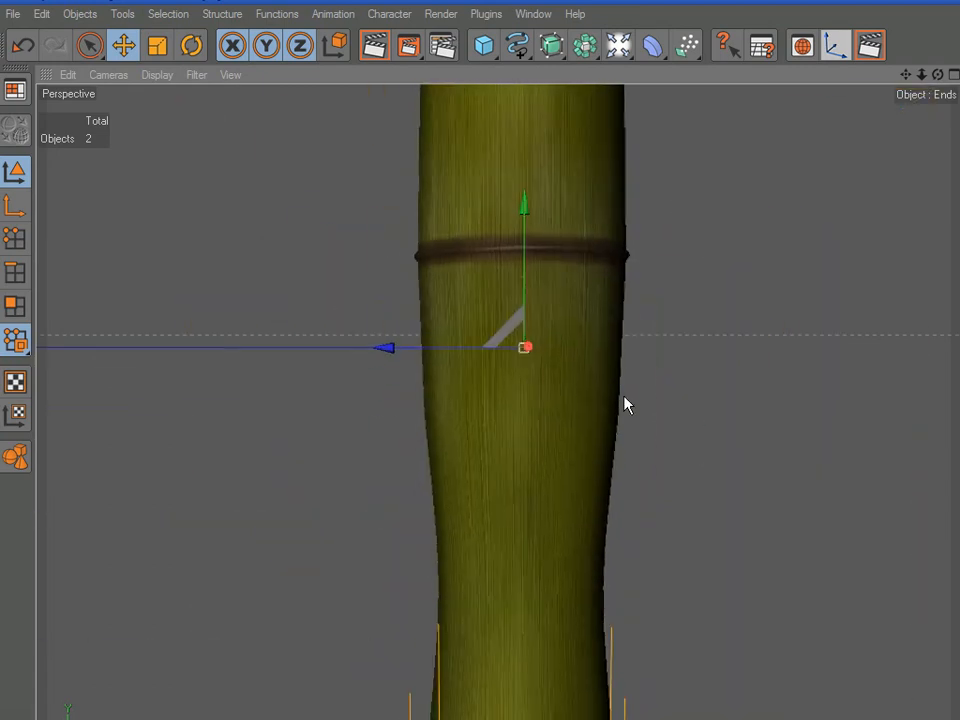
{"action": "scroll", "coordinate": [595, 210], "scroll_direction": "up", "scroll_amount": 5}
{"action": "middle_click_drag", "start_coordinate": [595, 210], "coordinate": [595, 231], "text": "alt"}
{"action": "middle_click_drag", "start_coordinate": [554, 129], "coordinate": [510, 375], "text": "alt"}
{"action": "scroll", "coordinate": [510, 375], "scroll_direction": "up", "scroll_amount": 4}
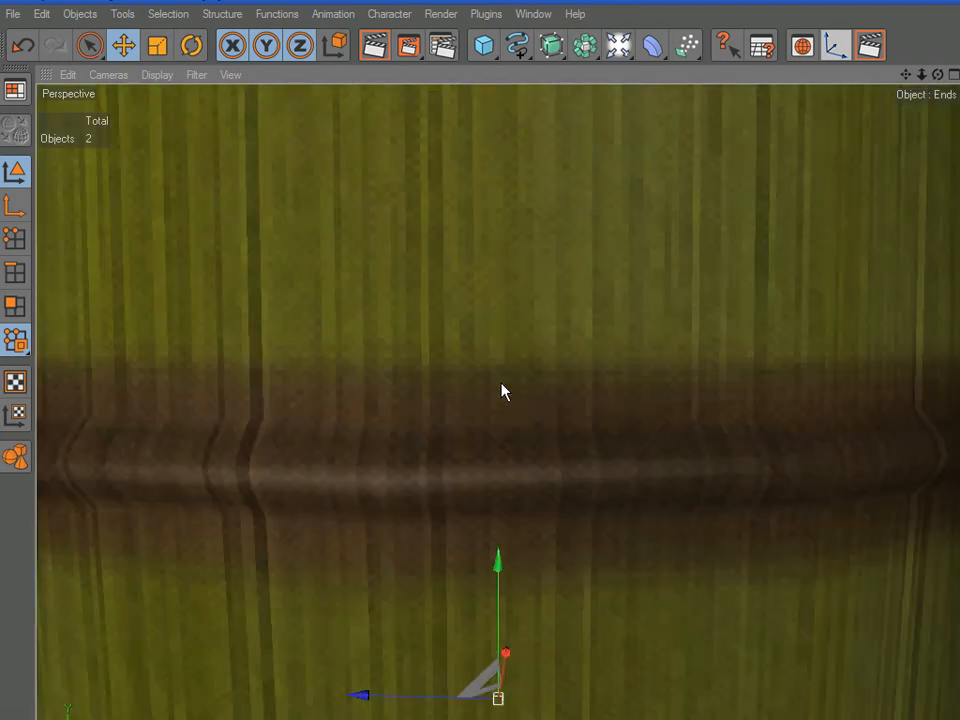
{"action": "scroll", "coordinate": [489, 403], "scroll_direction": "down", "scroll_amount": 3}
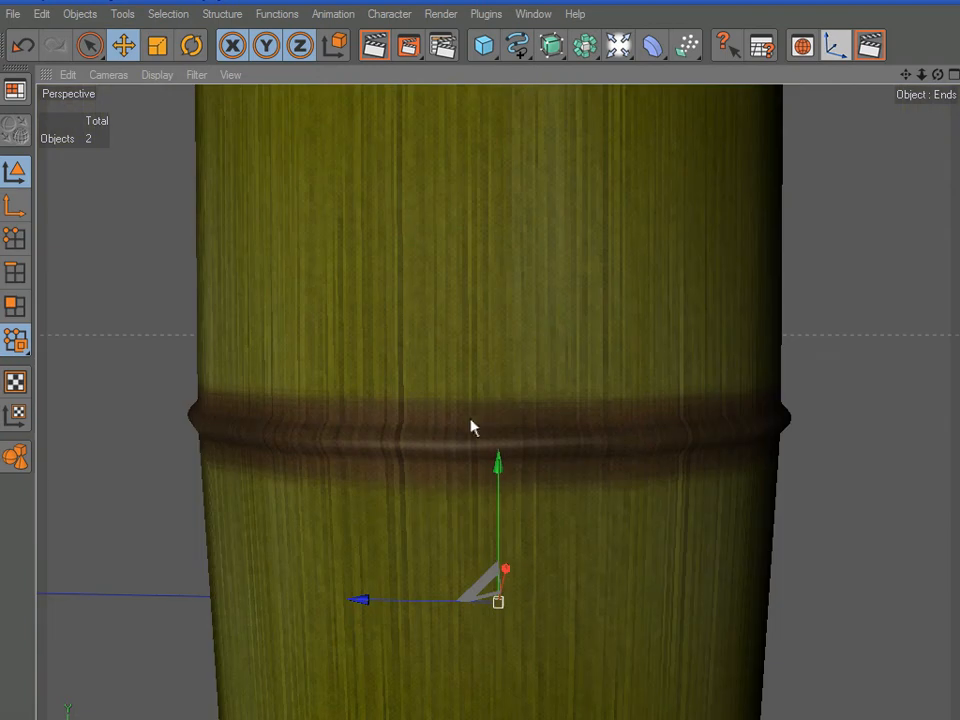
Deselect the object, render the view of the bamboo's node area, and look at the whole model from above
{"action": "left_click", "coordinate": [836, 426]}
{"action": "scroll", "coordinate": [822, 430], "scroll_direction": "down", "scroll_amount": 4}
{"action": "left_click_drag", "start_coordinate": [766, 441], "coordinate": [851, 389], "text": "alt"}
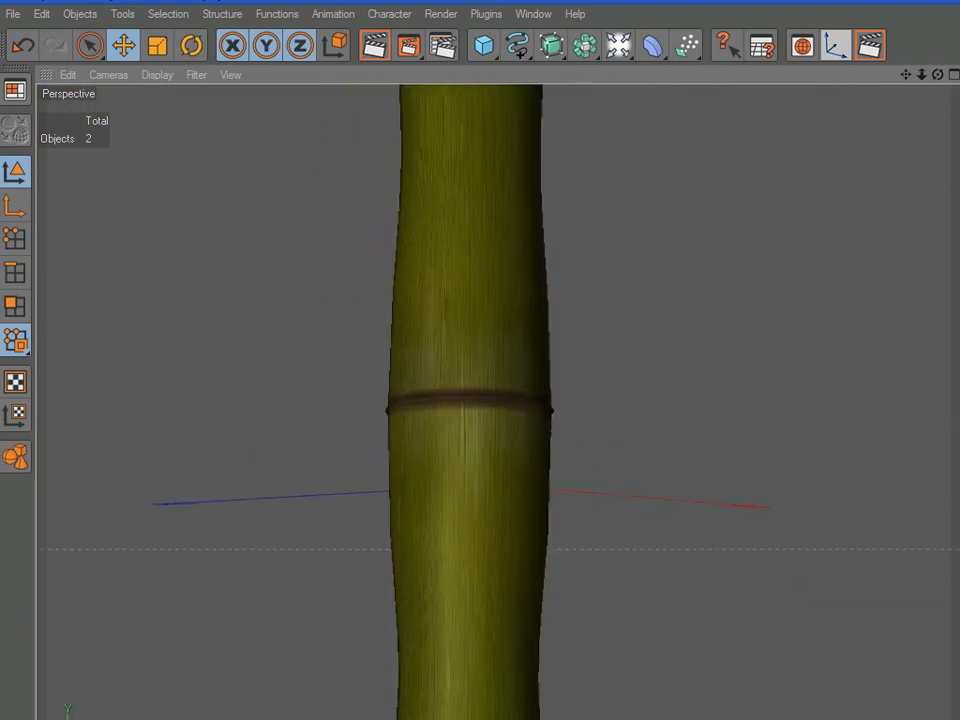
{"action": "left_click", "coordinate": [880, 52]}
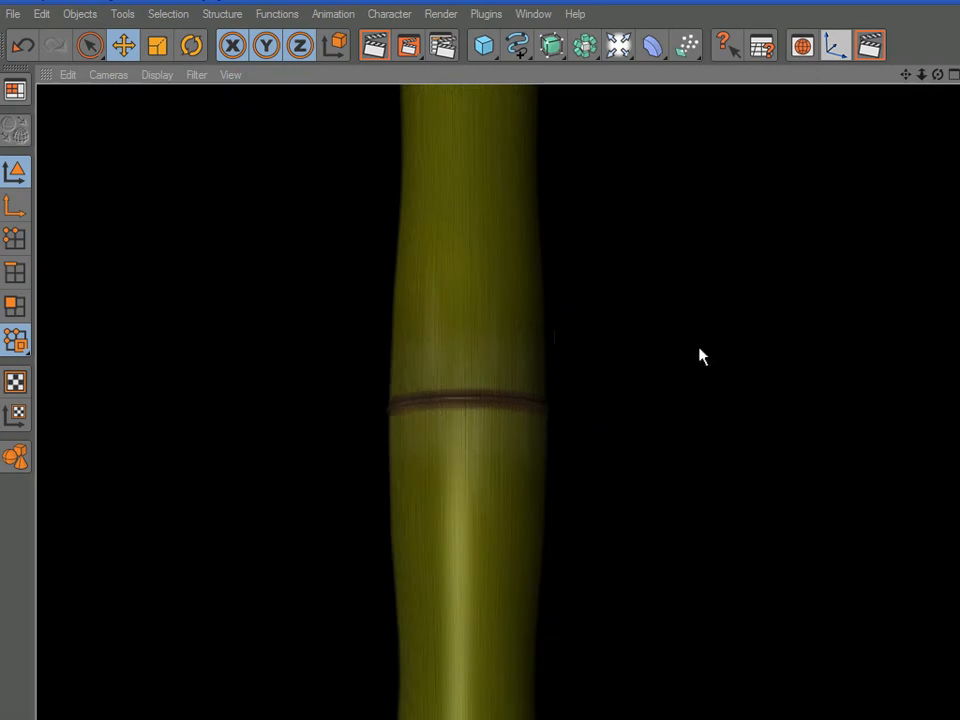
{"action": "left_click_drag", "start_coordinate": [690, 334], "coordinate": [686, 250], "text": "alt"}
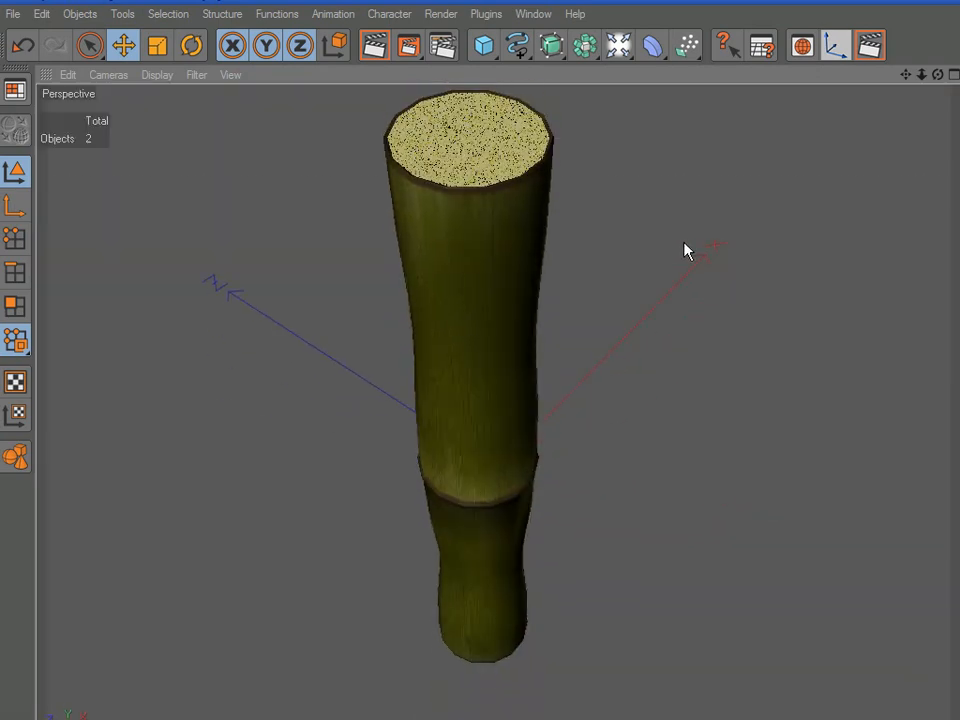